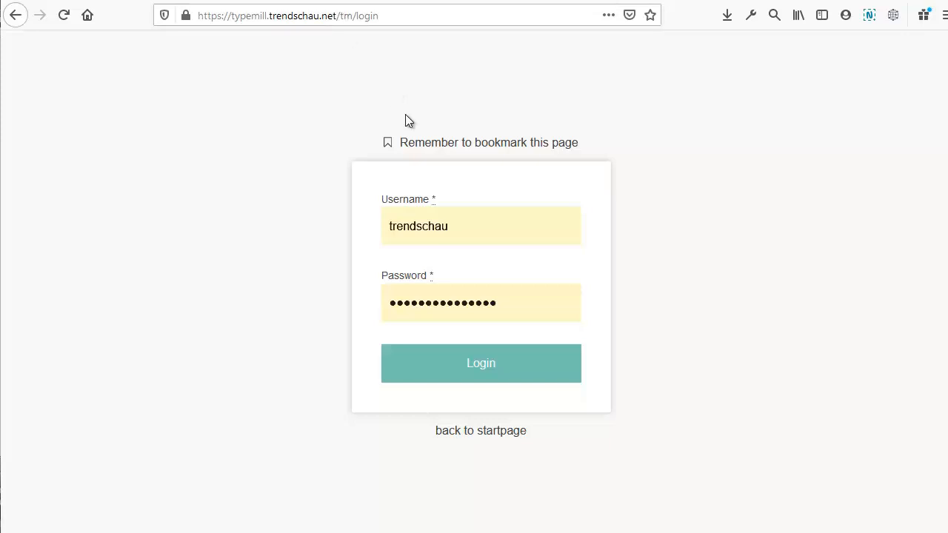
Step: Log in to the site's backend with the prefilled credentials
click(506, 365)
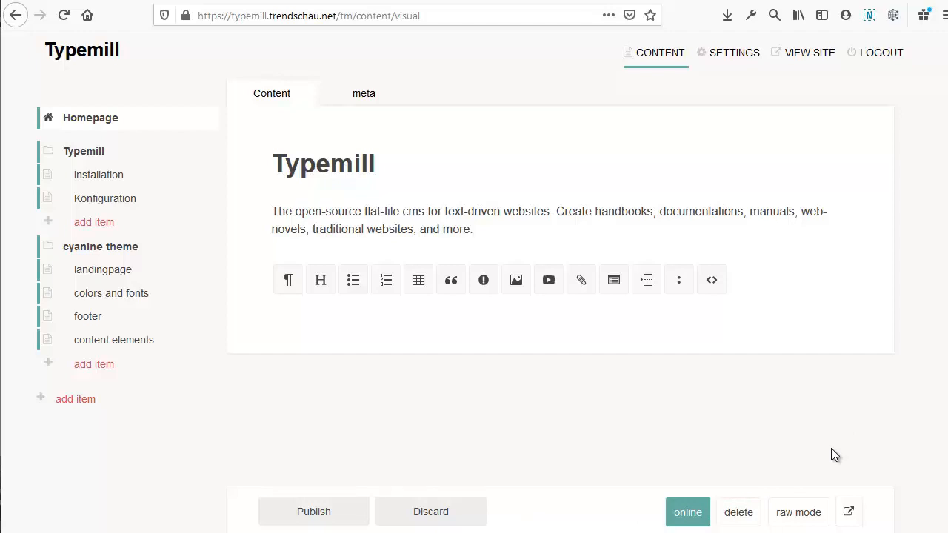
Step: Add a file named "Inhalte erstellen" to the Typemill folder and publish the page
click(100, 226)
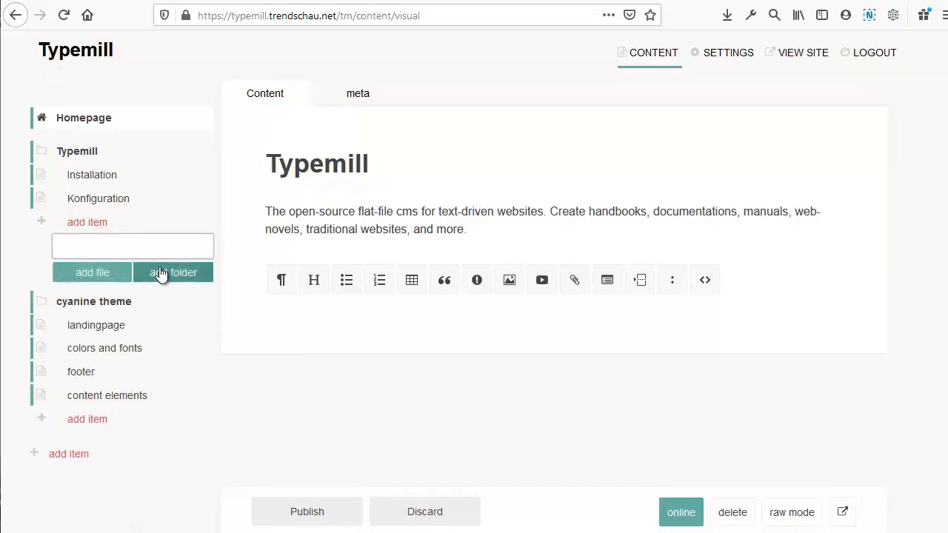
text(Inhalte erstellen)
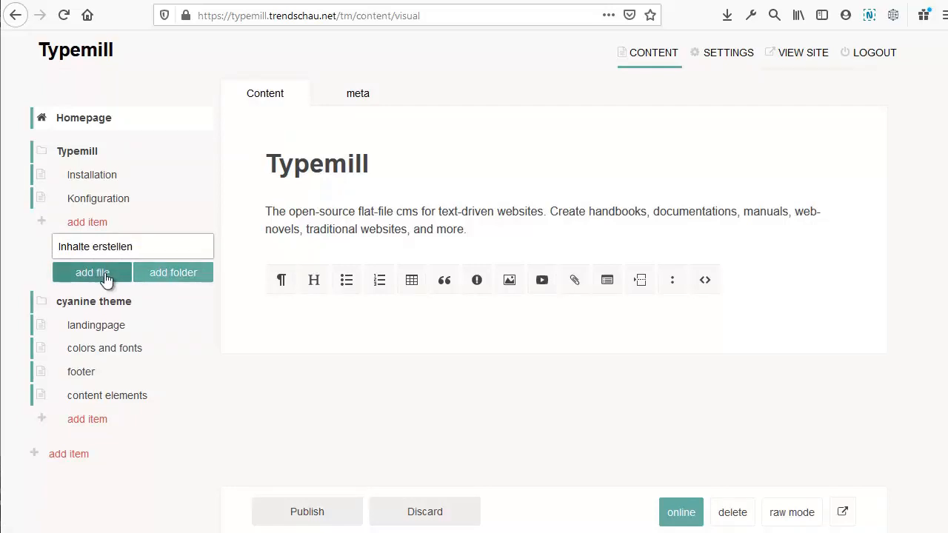
click(106, 279)
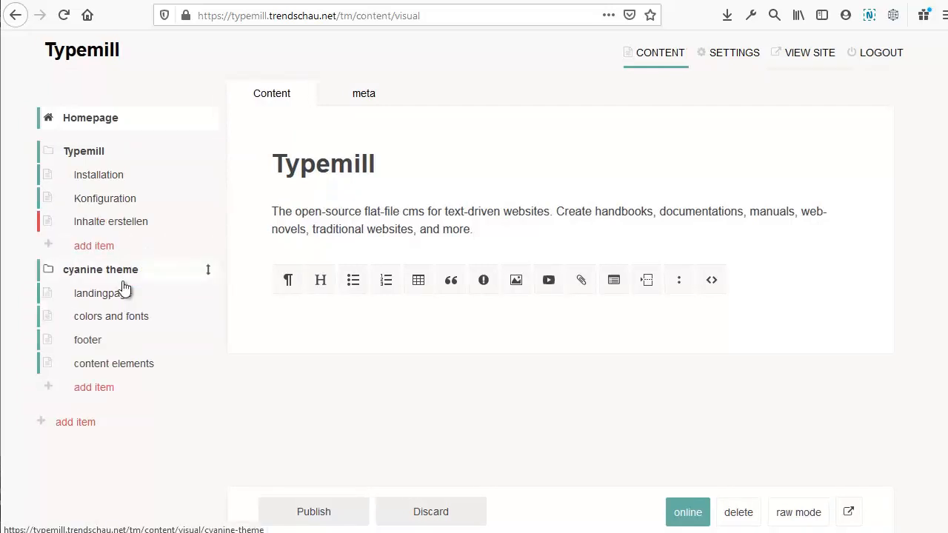
click(96, 228)
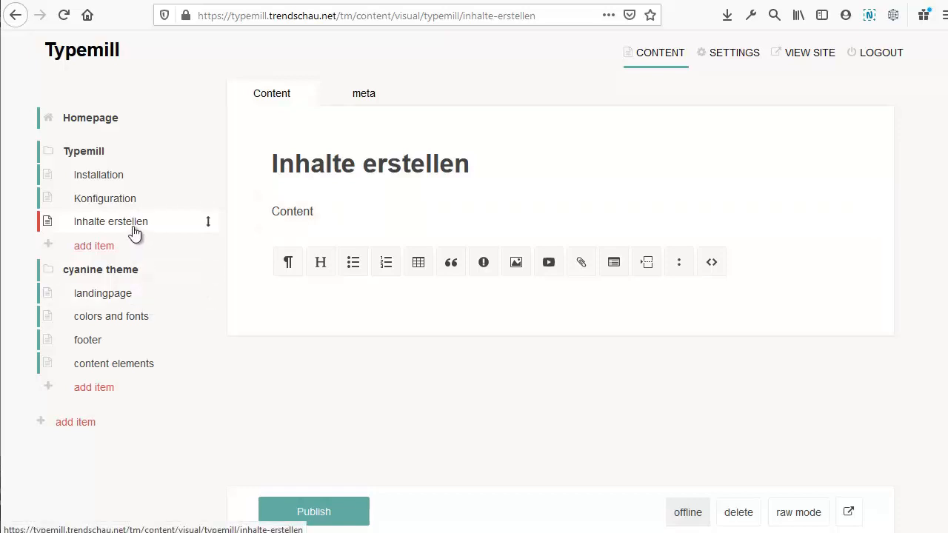
mouse_move(136, 234)
mouse_down()
mouse_move(135, 200)
mouse_move(135, 301)
mouse_move(132, 219)
mouse_up()
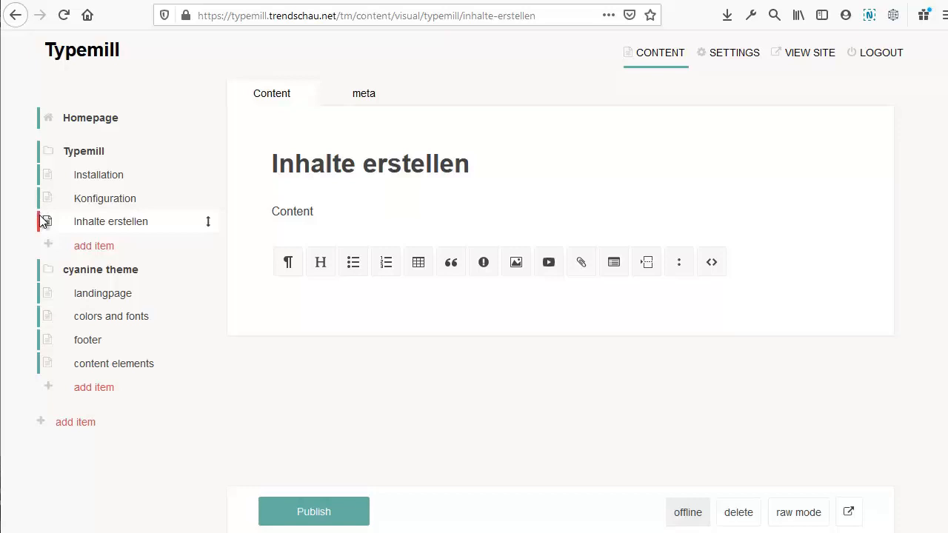
click(326, 516)
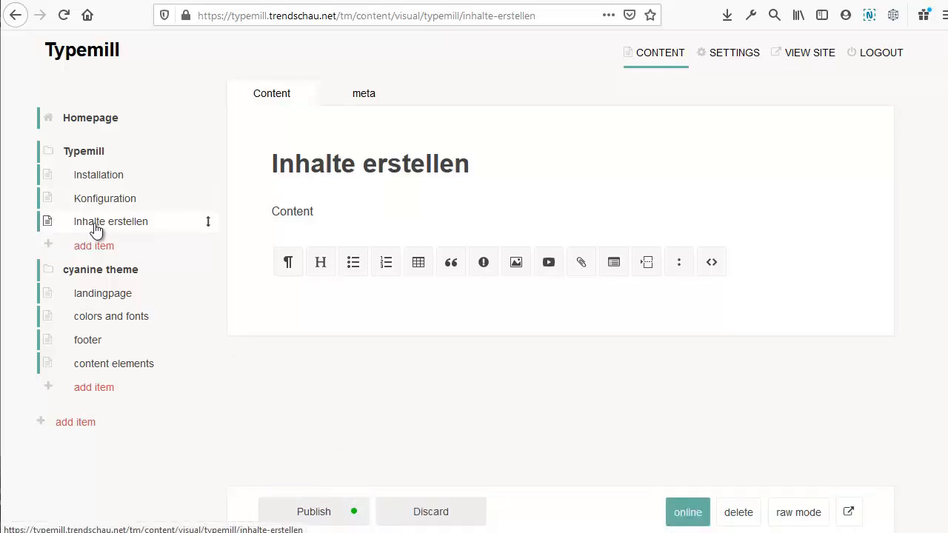
Step: Change the page's paragraph to "Content ändern" and discard the saved change, returning to the live version
click(340, 212)
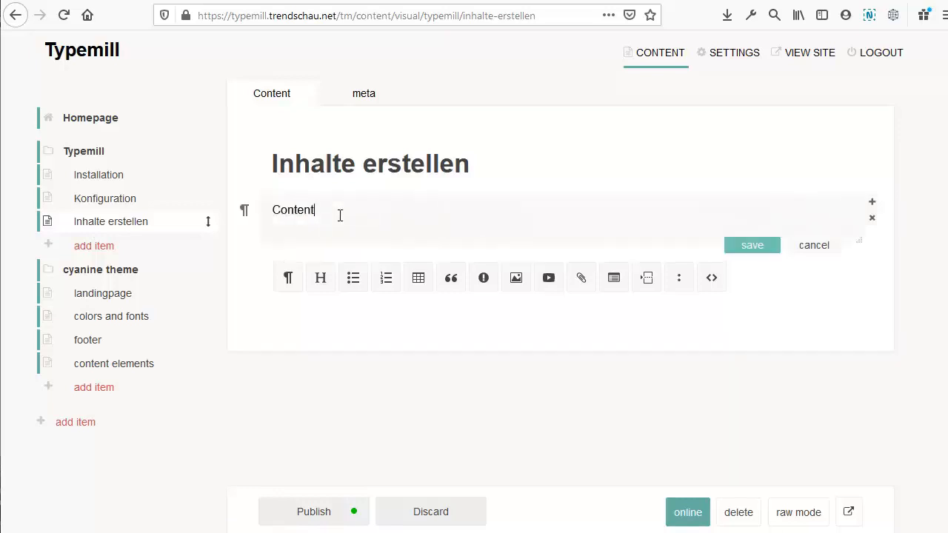
text(ändern)
click(746, 244)
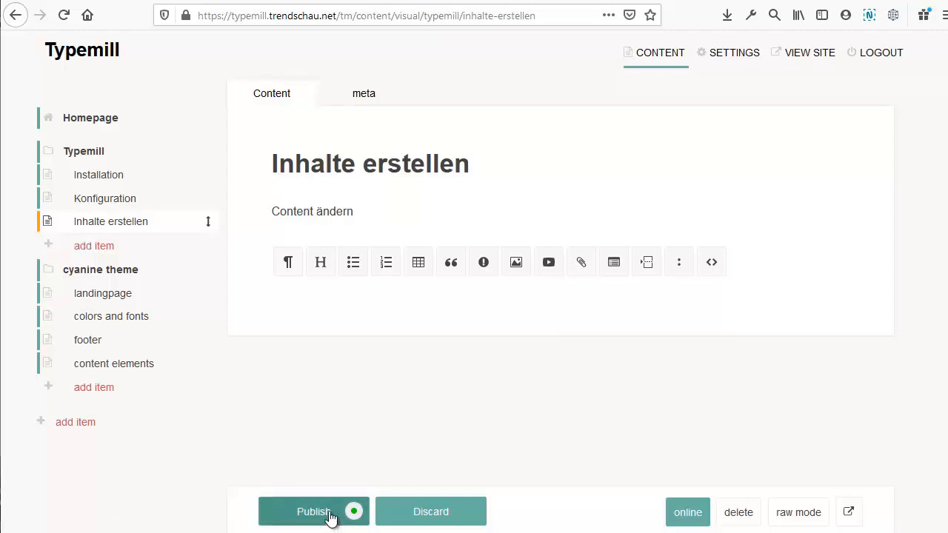
click(435, 519)
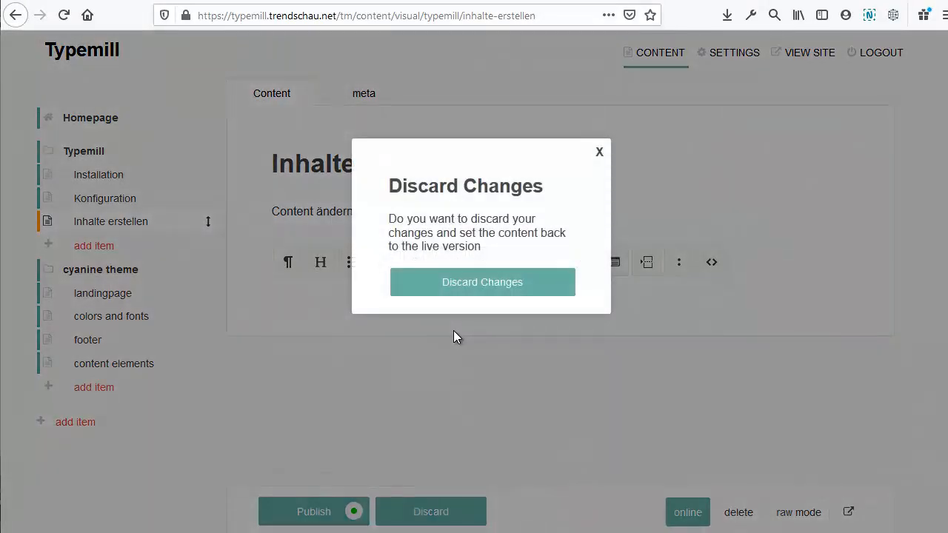
click(491, 291)
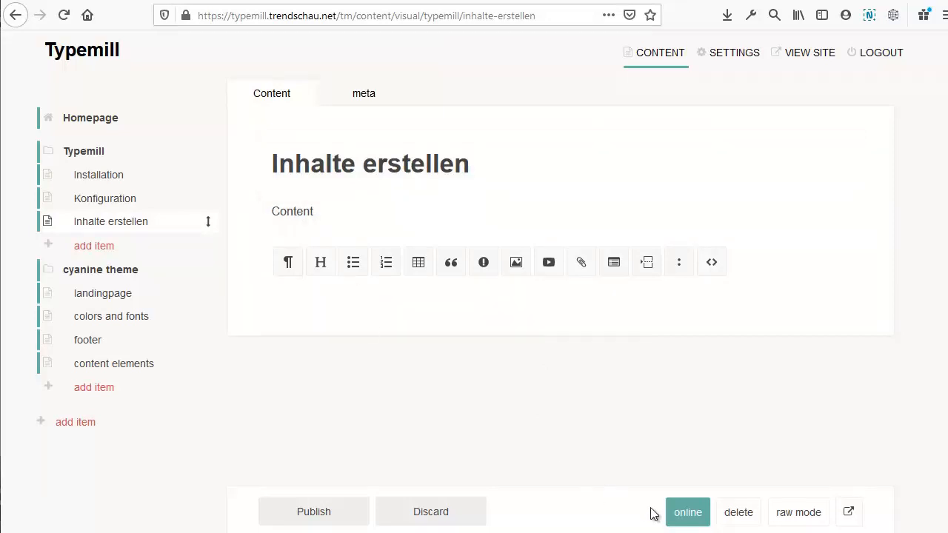
Step: Take the "Inhalte erstellen" page offline and publish it again
click(688, 513)
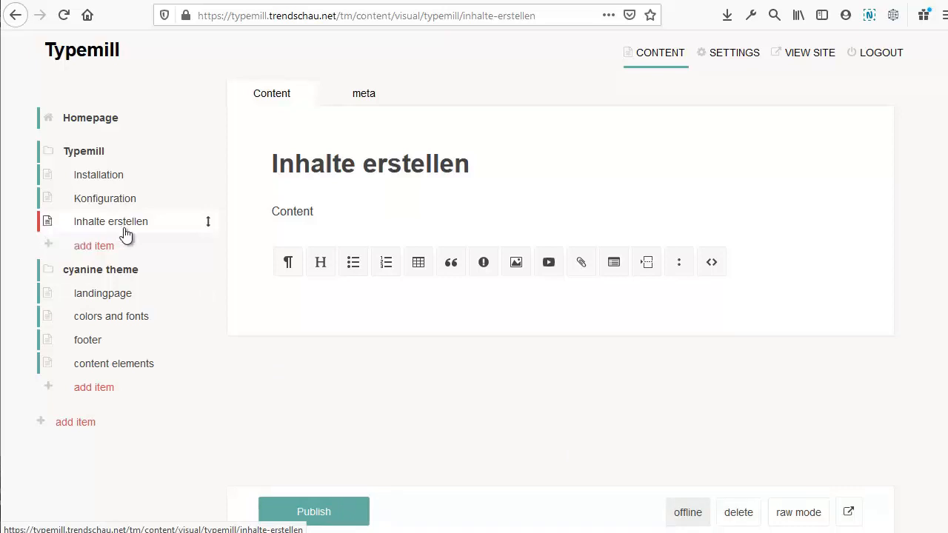
click(311, 516)
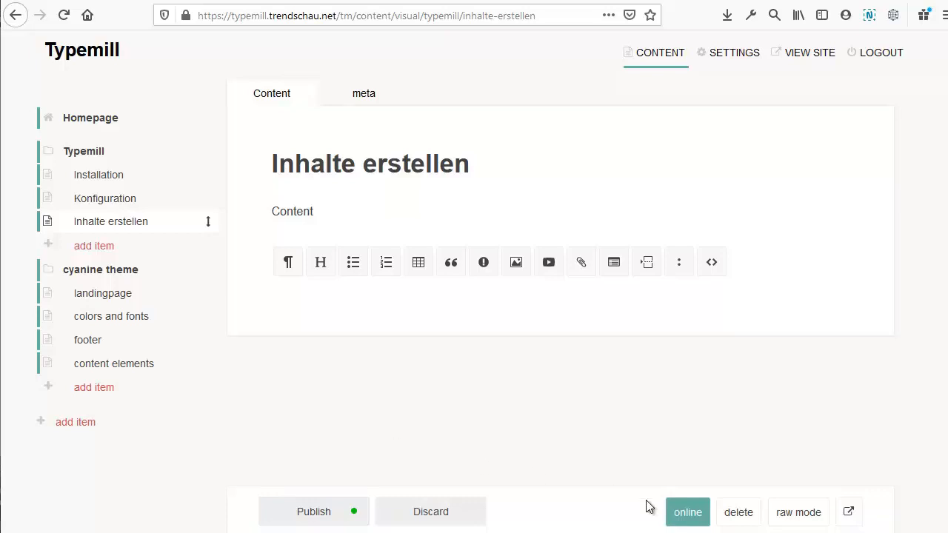
Step: Delete the "Inhalte erstellen" page
click(730, 513)
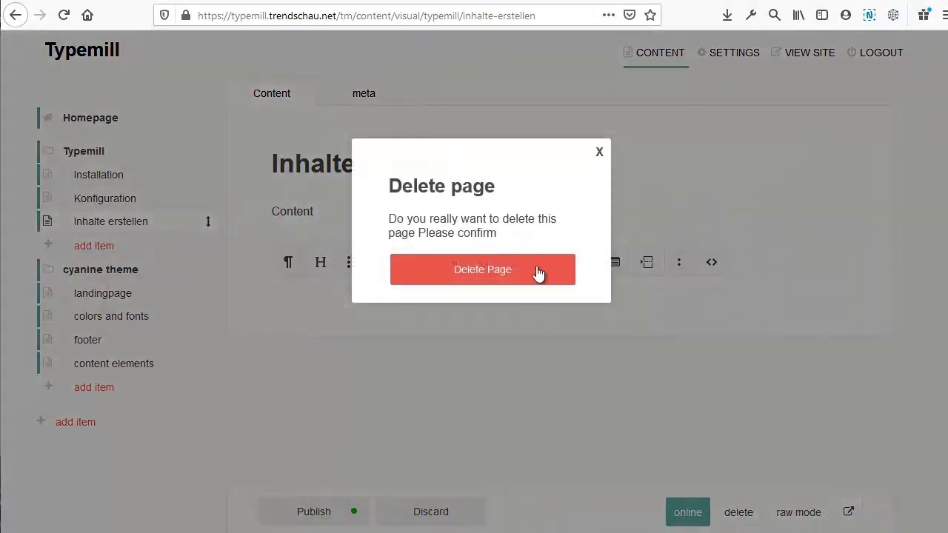
click(540, 271)
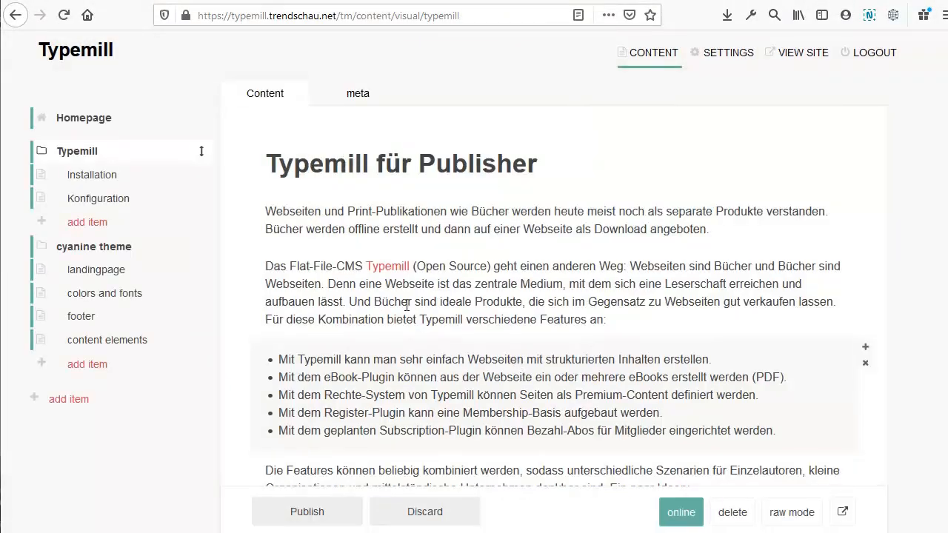
Step: Add a new file named "Inhalte erstellen" to the Typemill folder
click(97, 224)
text(In)
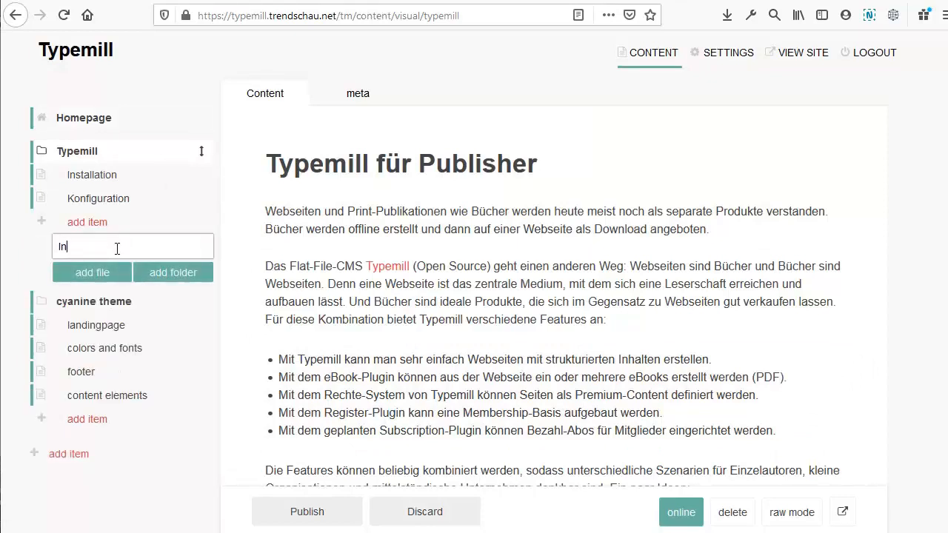
text(halte erstellen)
click(117, 285)
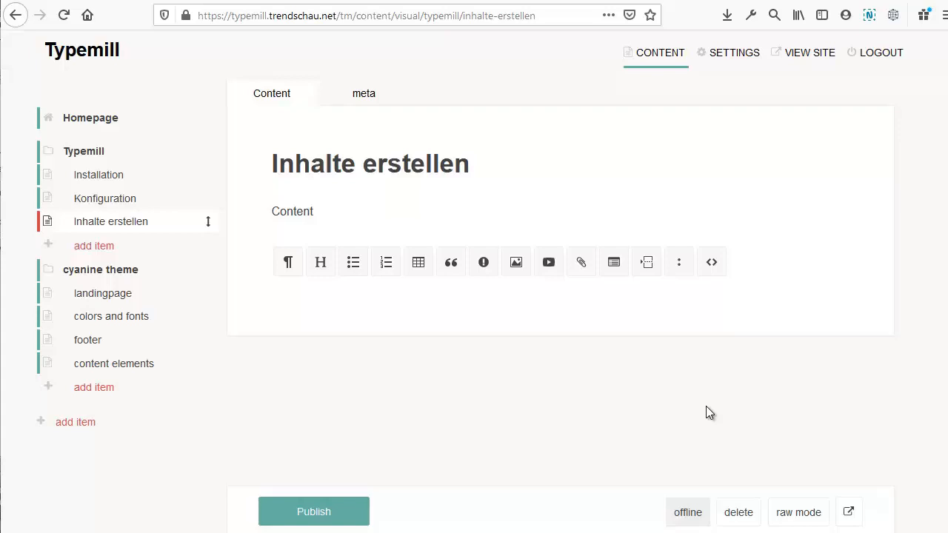
Step: Look through the Markdown page in the Writers section of the Typemill documentation
click(459, 1)
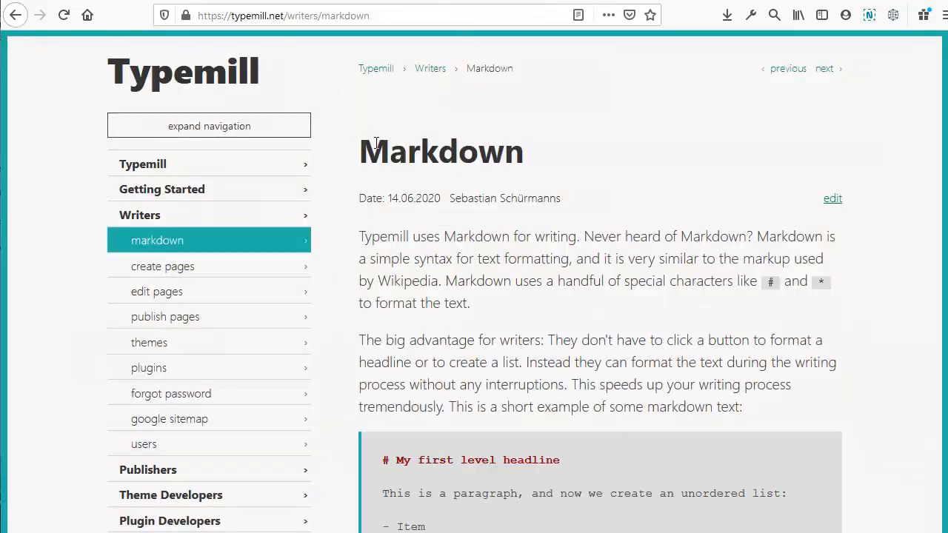
scroll(449, 176, down, 10)
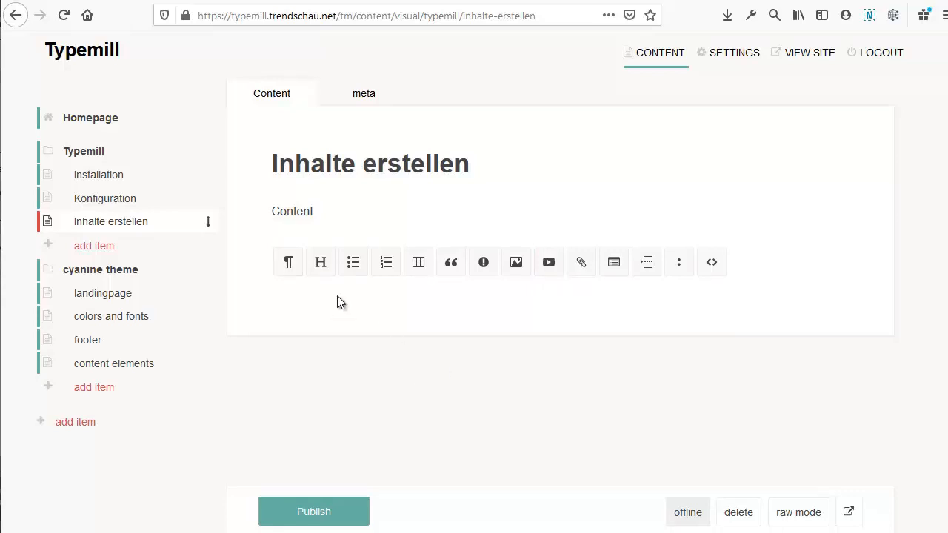
Step: Change the page's paragraph to "Content der wirlich wirkt." with the word "wirlich" in bold, and save it
click(385, 213)
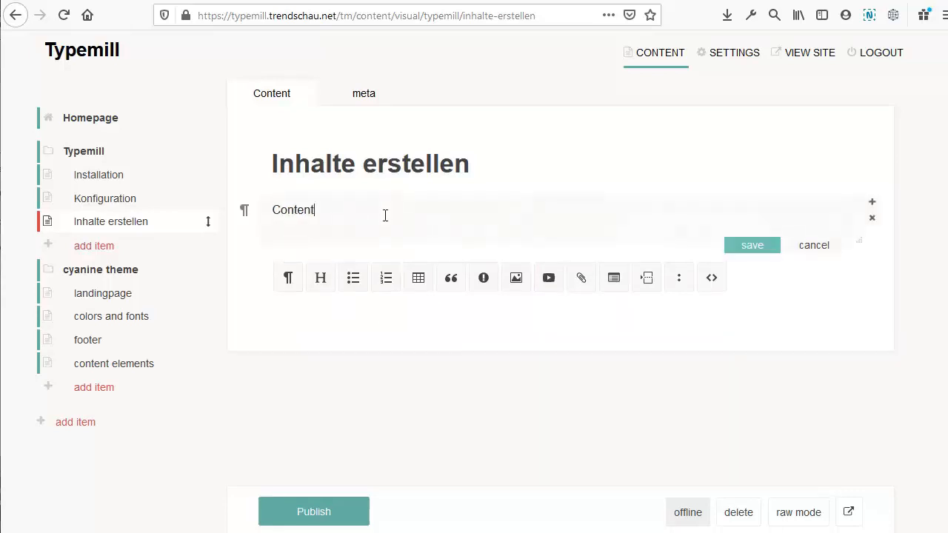
text(der wirlich wirkt.)
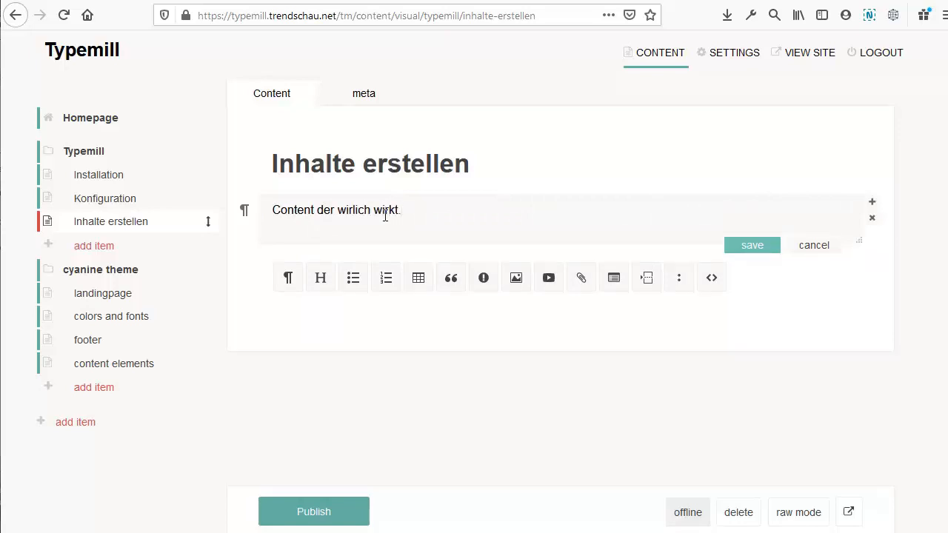
drag(370, 211, 338, 212)
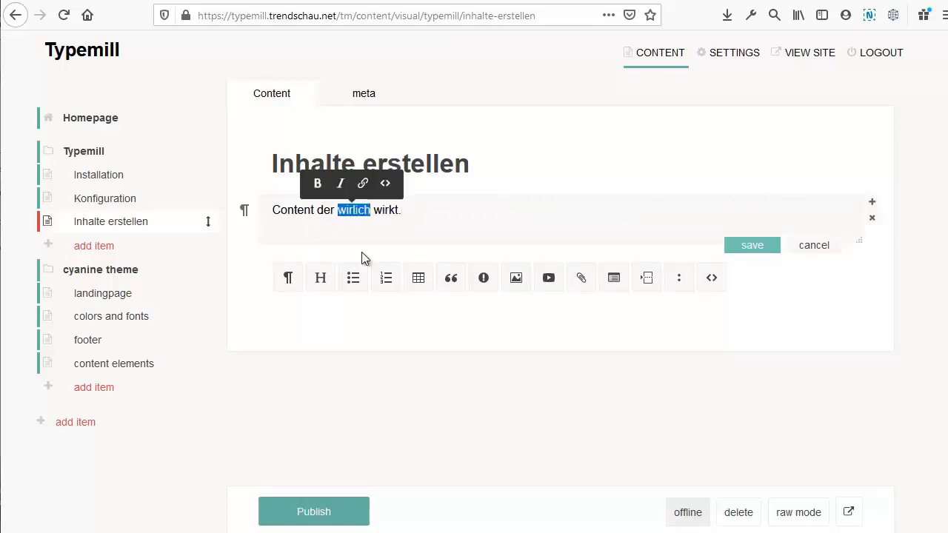
click(318, 185)
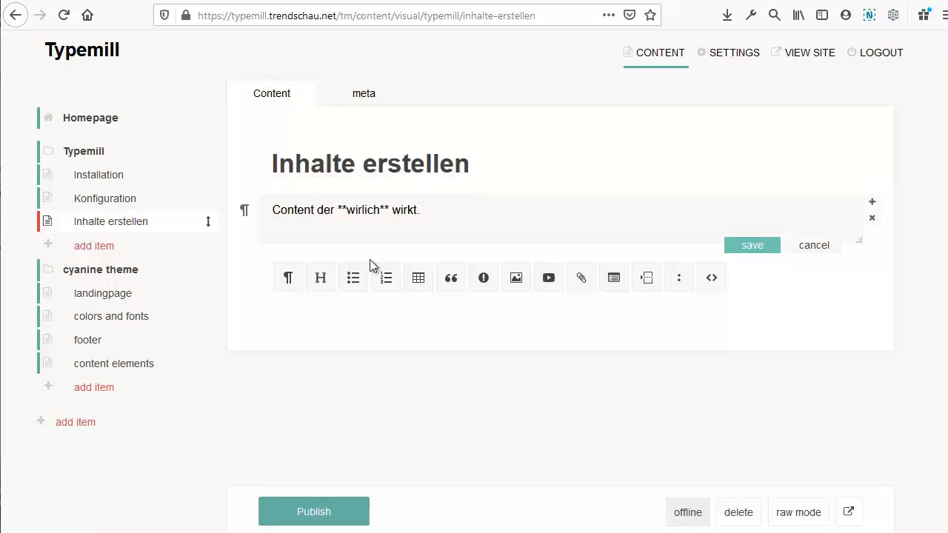
click(746, 248)
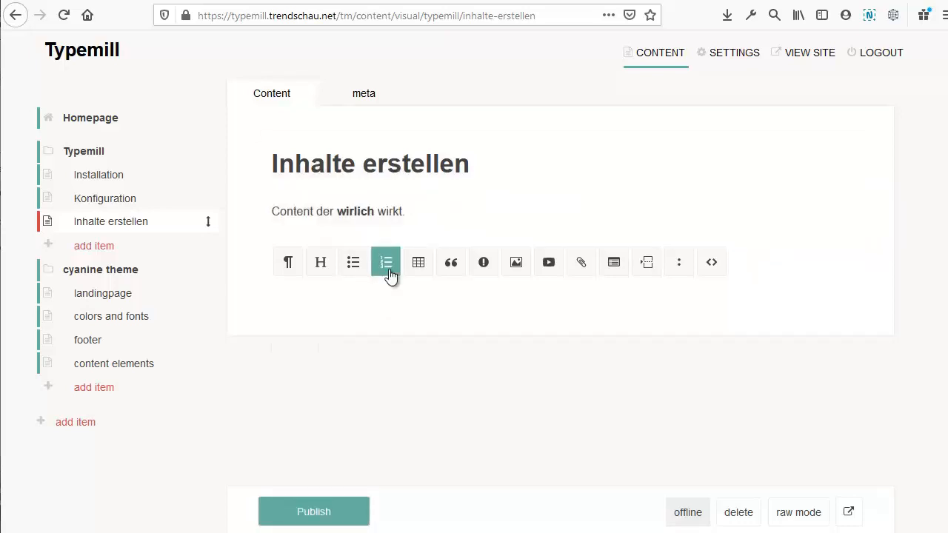
click(413, 211)
drag(392, 211, 418, 211)
click(415, 186)
text(https:)
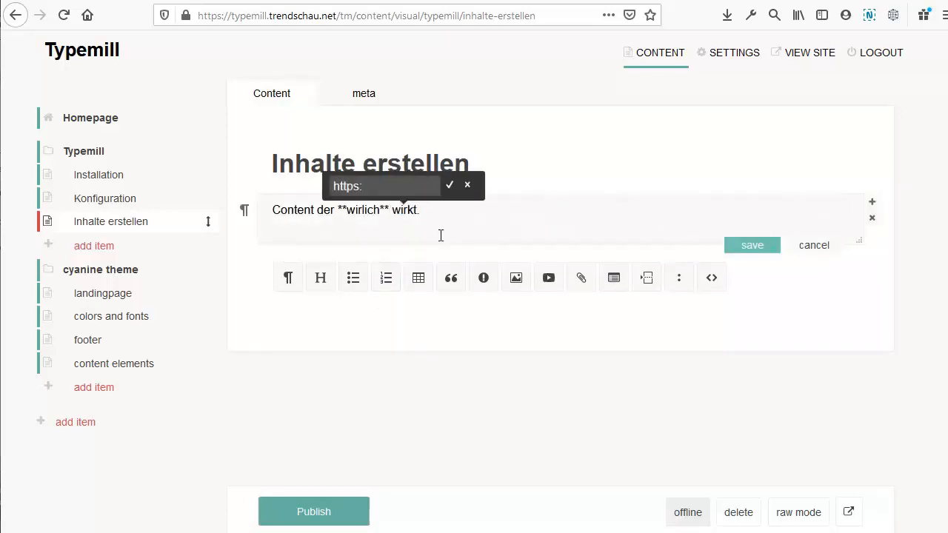
text(//typemill.net)
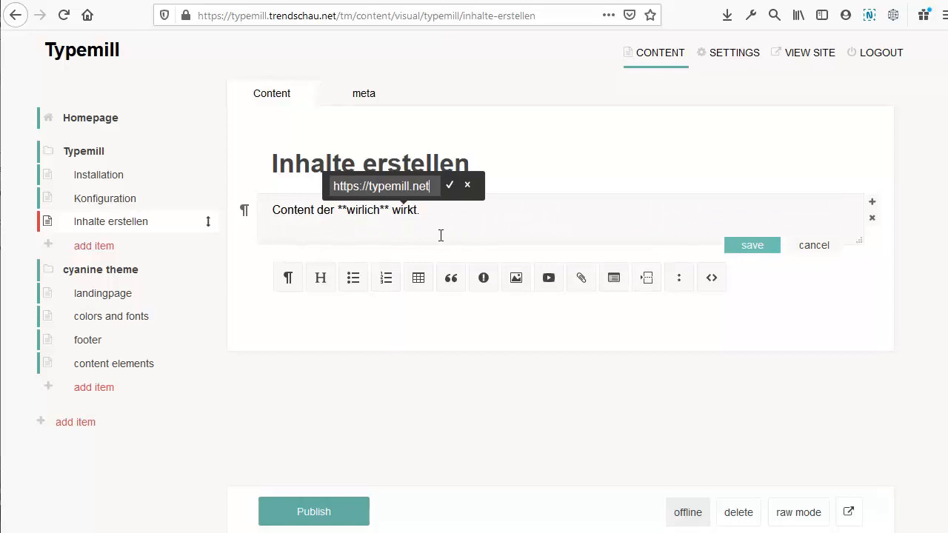
click(449, 185)
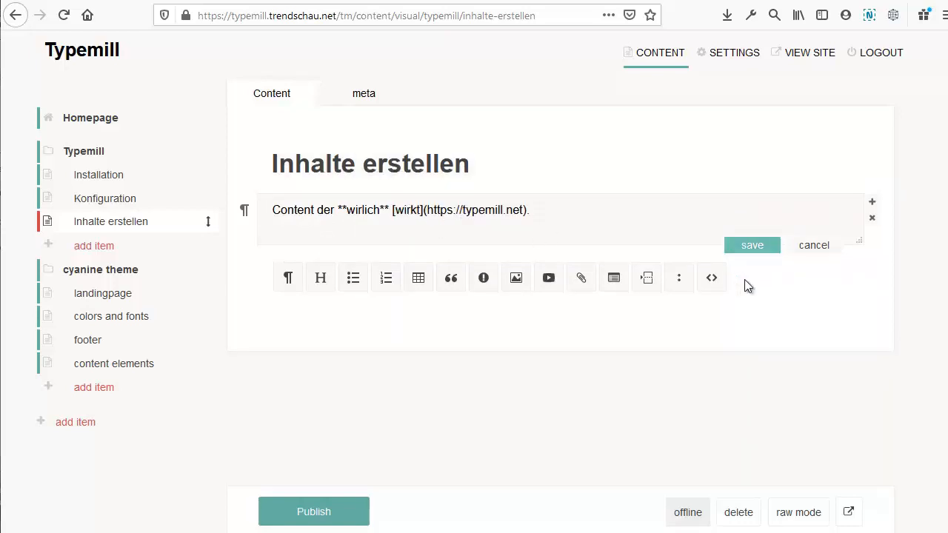
click(752, 244)
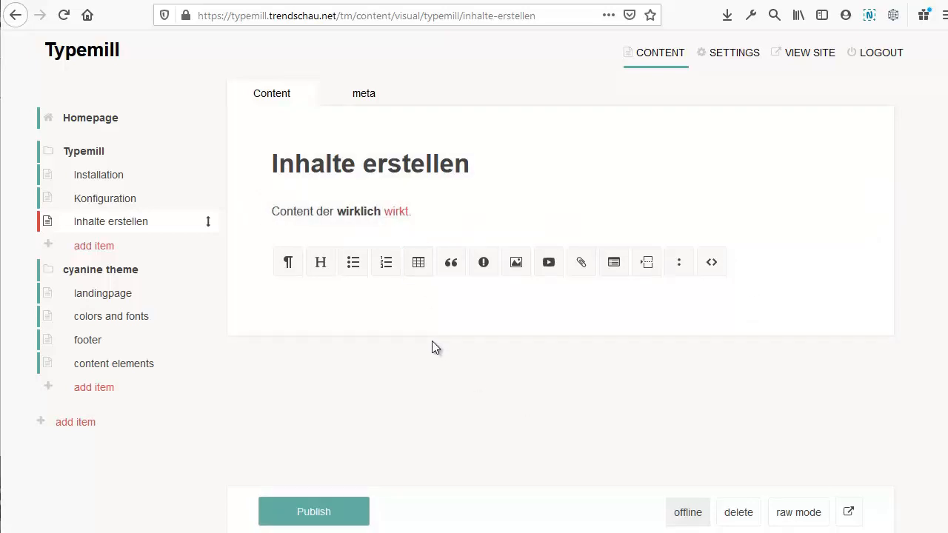
Step: Add a bulleted list below the paragraph with the items "Das ist" and "eine Liste"
click(354, 264)
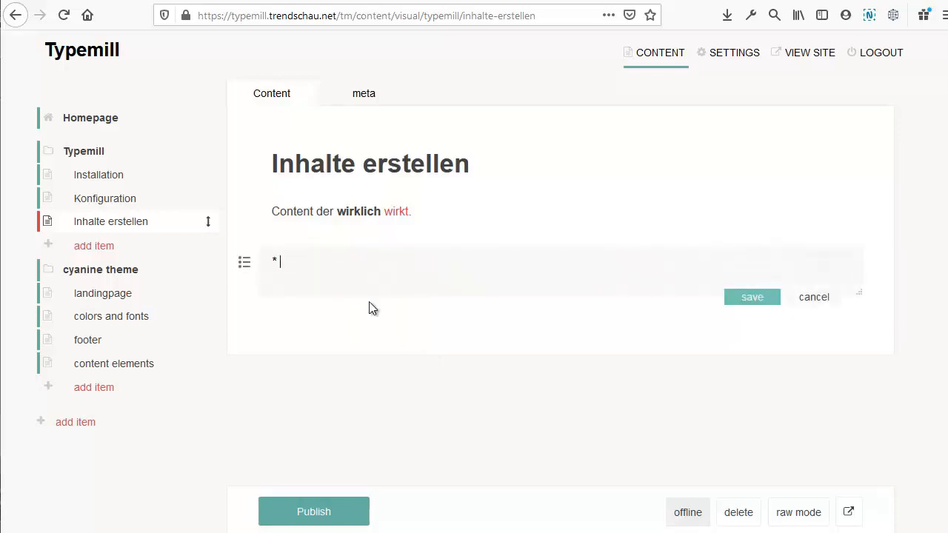
text(Das ist)
key(Return)
text(eine Liste)
key(Return)
key(Return)
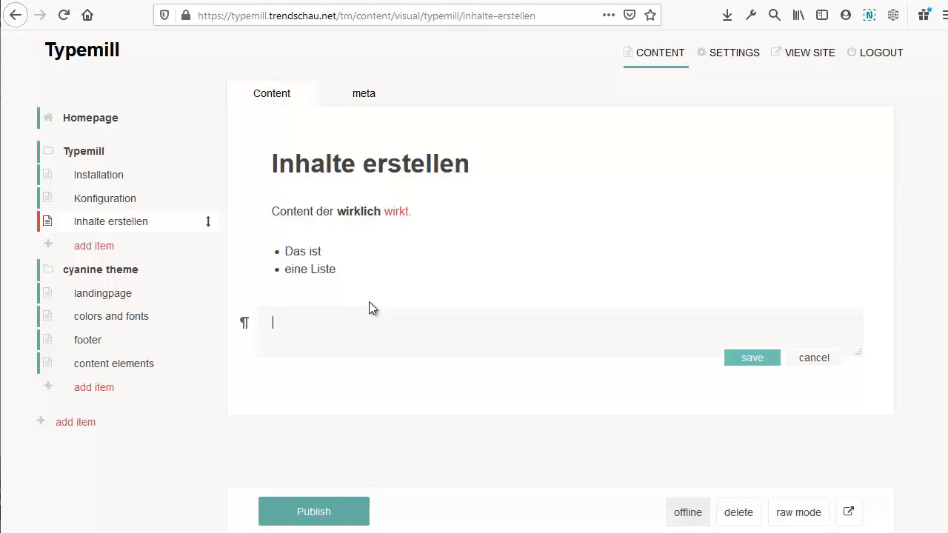
key(Return)
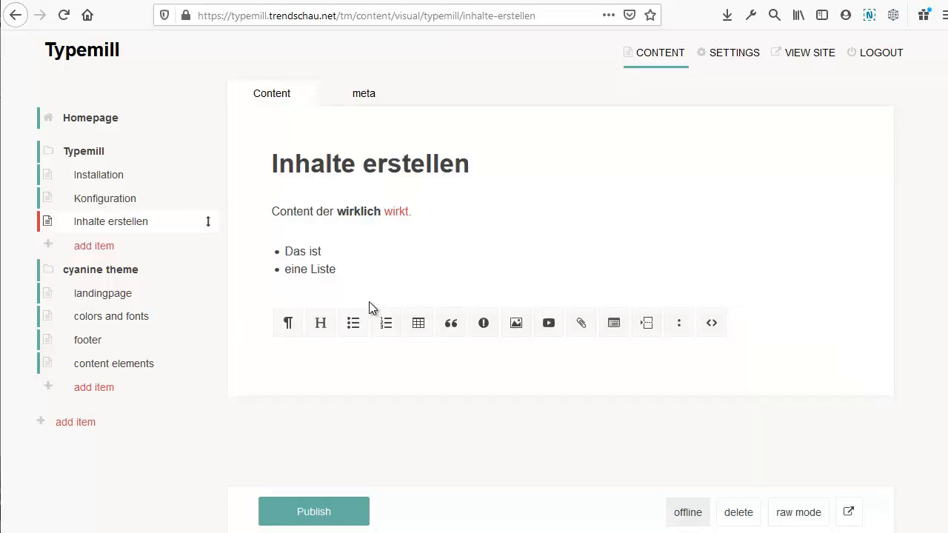
Step: Add a numbered list with the items "Das ist eine" and "Geordnete Liste", and move it above the bulleted list
click(386, 323)
text(Da)
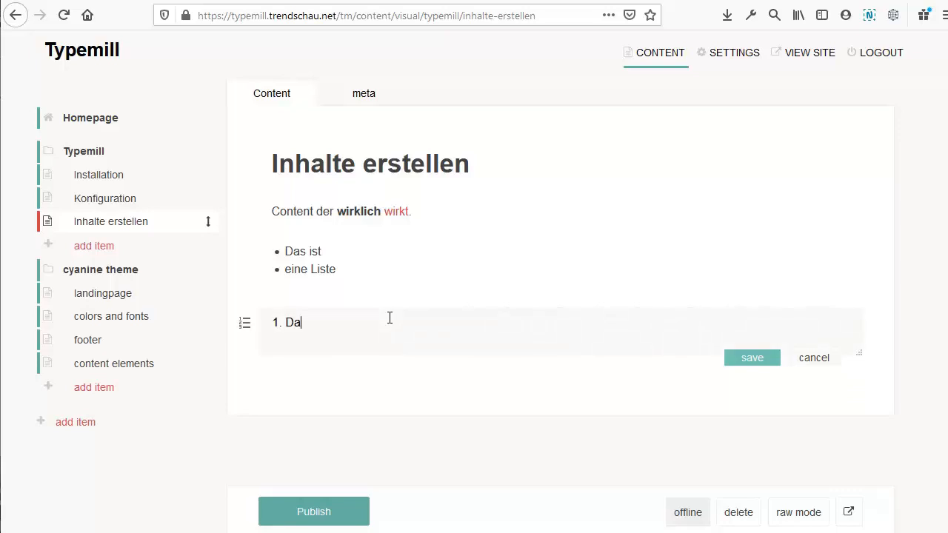
text(s ist eine)
key(Return)
text(Geordn)
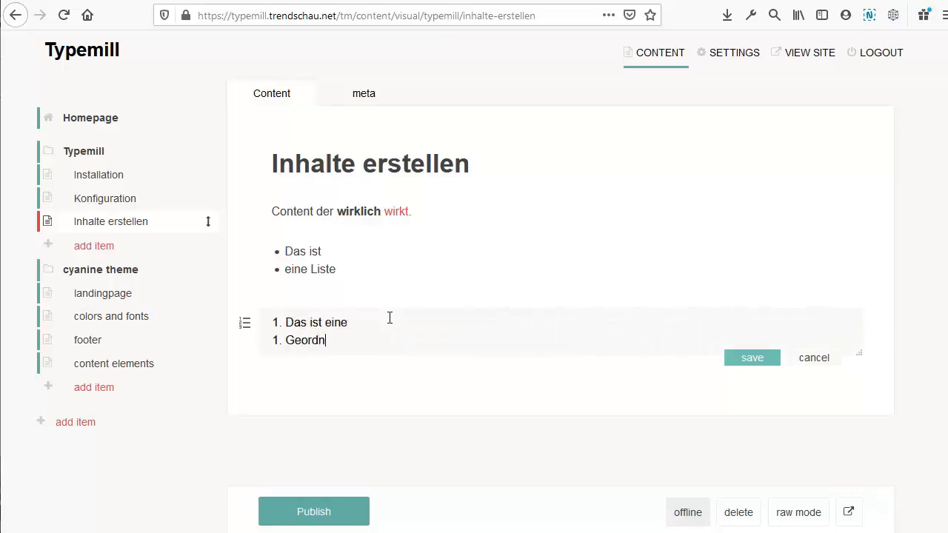
text(ete Liste)
key(Return)
key(Return)
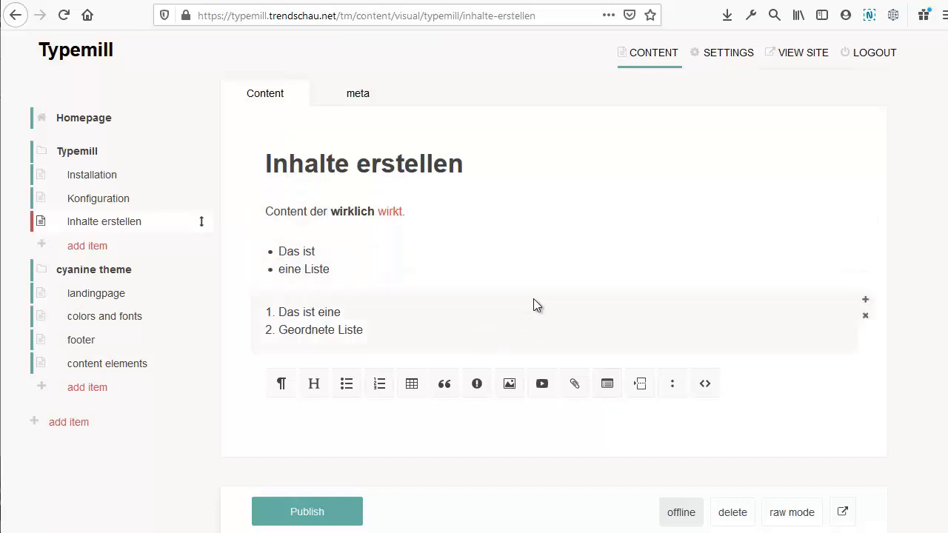
drag(533, 302, 529, 262)
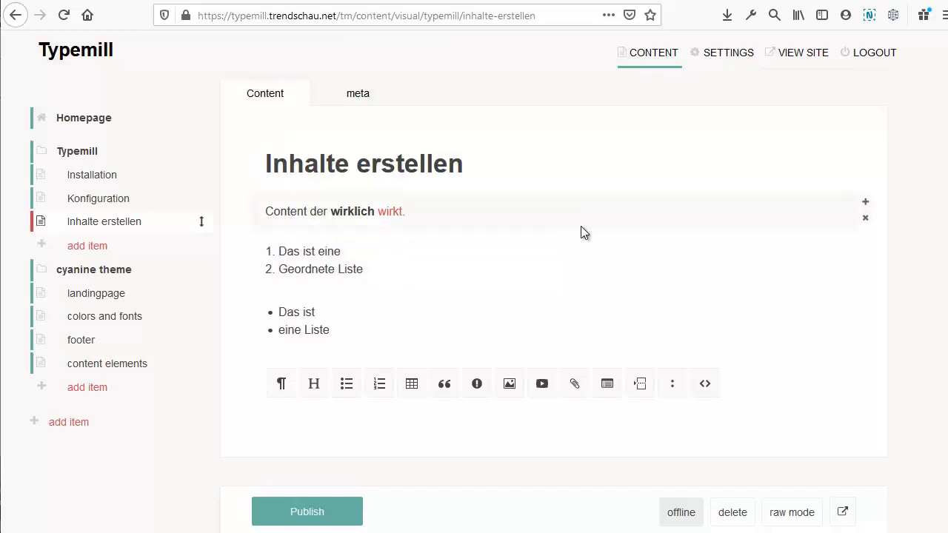
Step: Insert a table of contents block above the paragraph "Content der wirklich wirkt." and save it
click(865, 202)
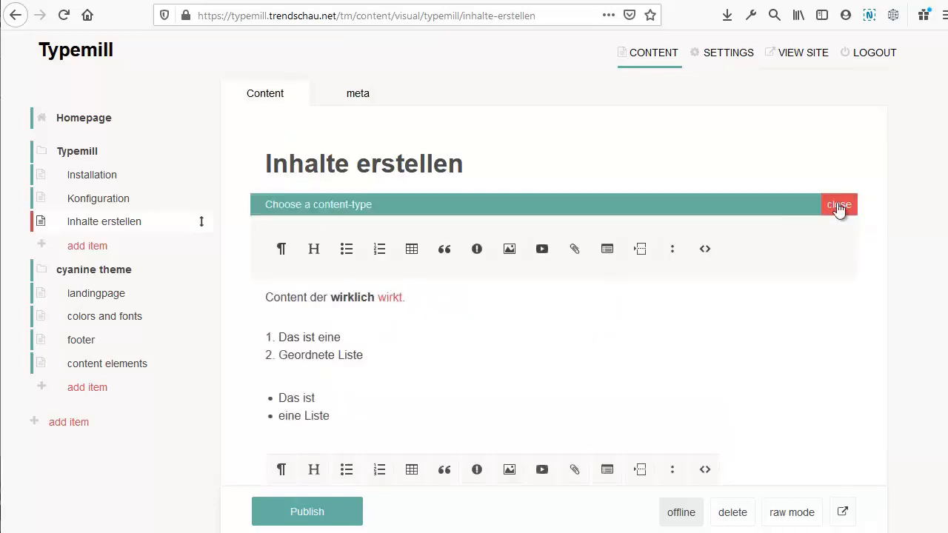
click(607, 249)
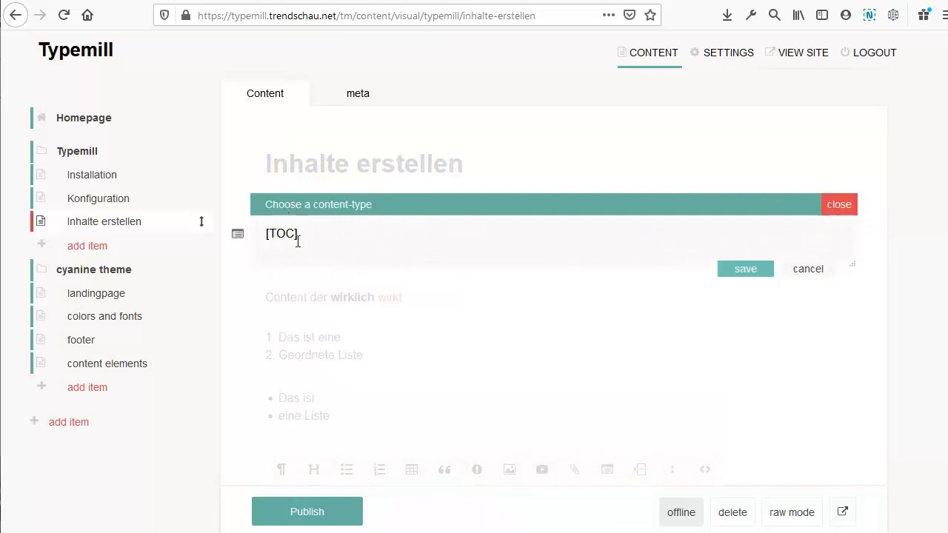
click(735, 271)
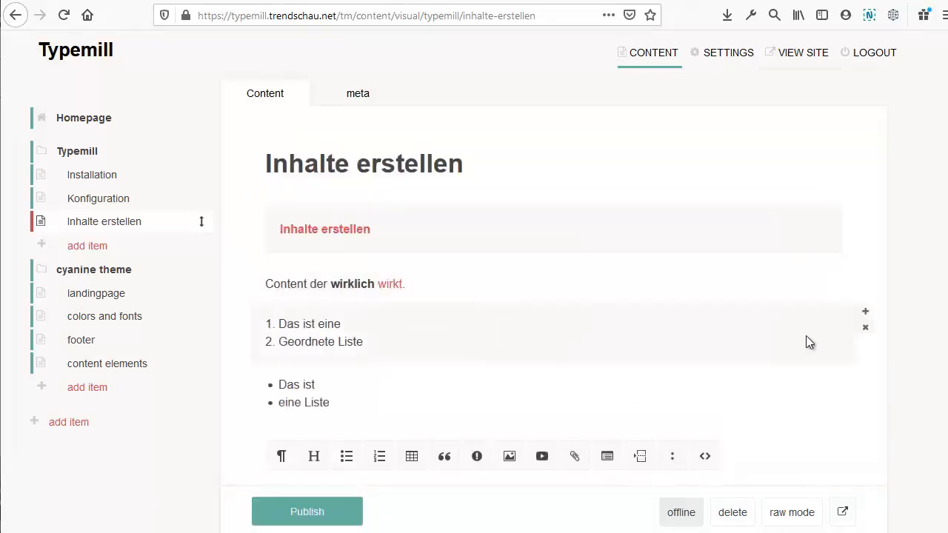
Step: Insert the level-2 heading "Überschriten" above the numbered list and save it
click(865, 312)
click(314, 356)
text(Übe)
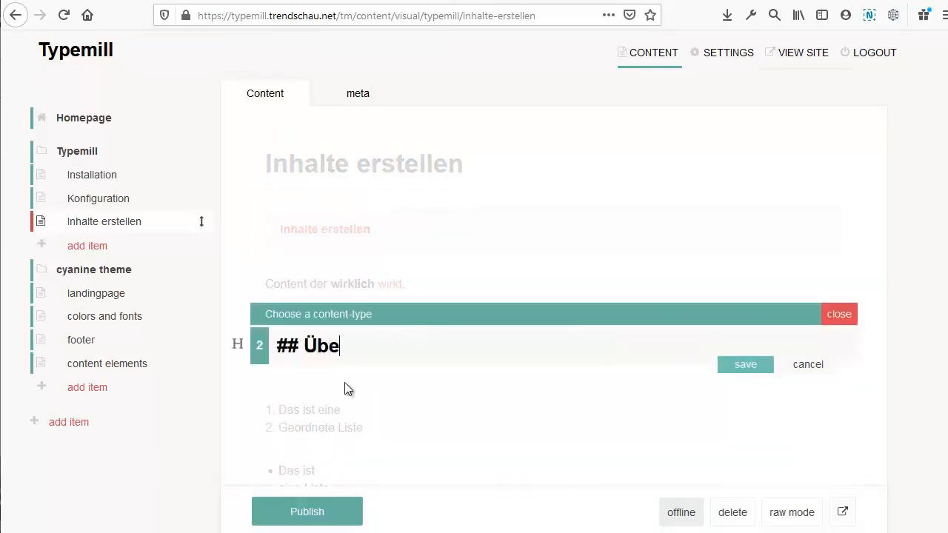
text(rschriten)
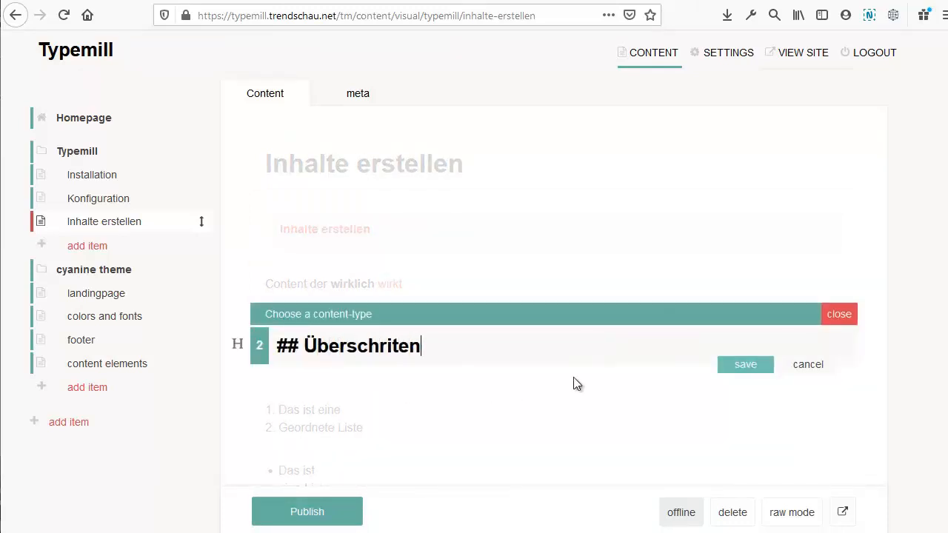
click(760, 366)
Step: Insert the level-3 heading "eine kleine Überschrift" above the bulleted list, save it, and delete it again
scroll(810, 324, down, 2)
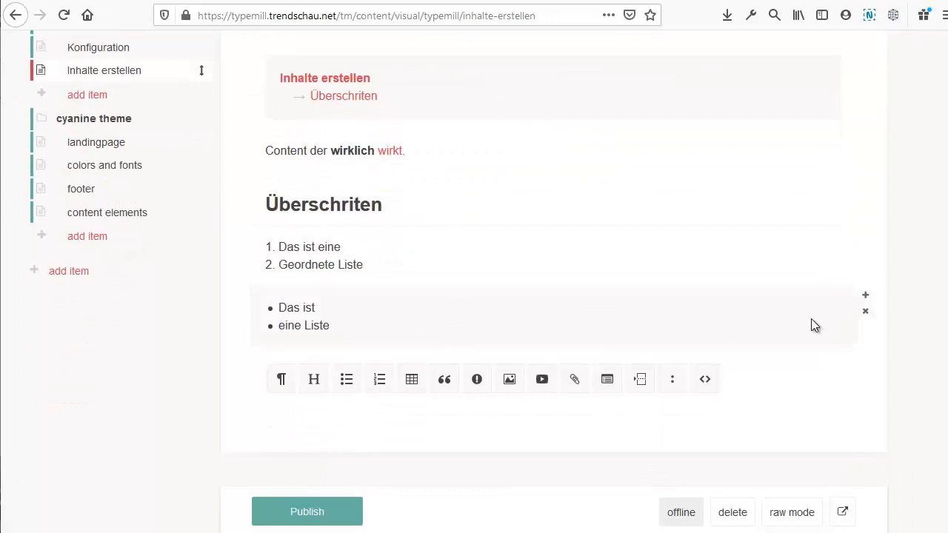
click(863, 297)
click(314, 341)
text(###)
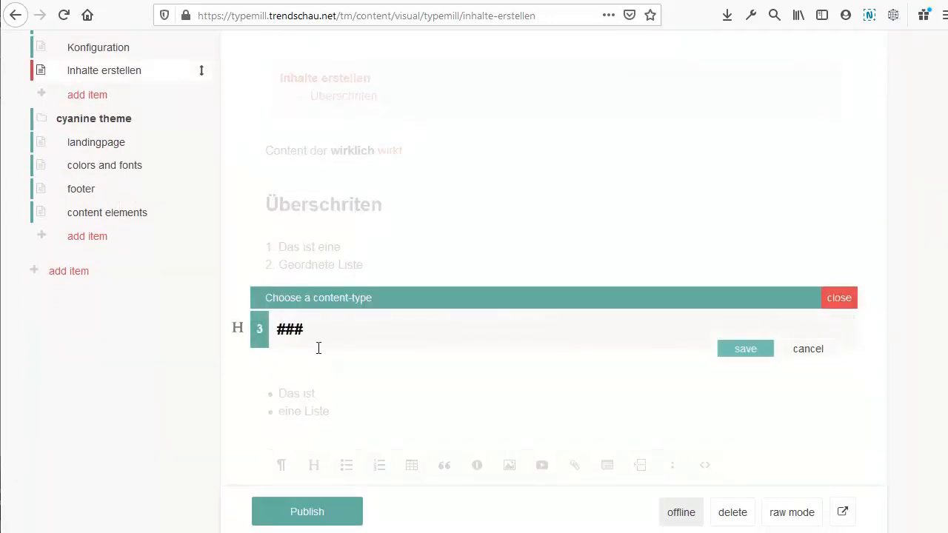
text( eine kleine Übes)
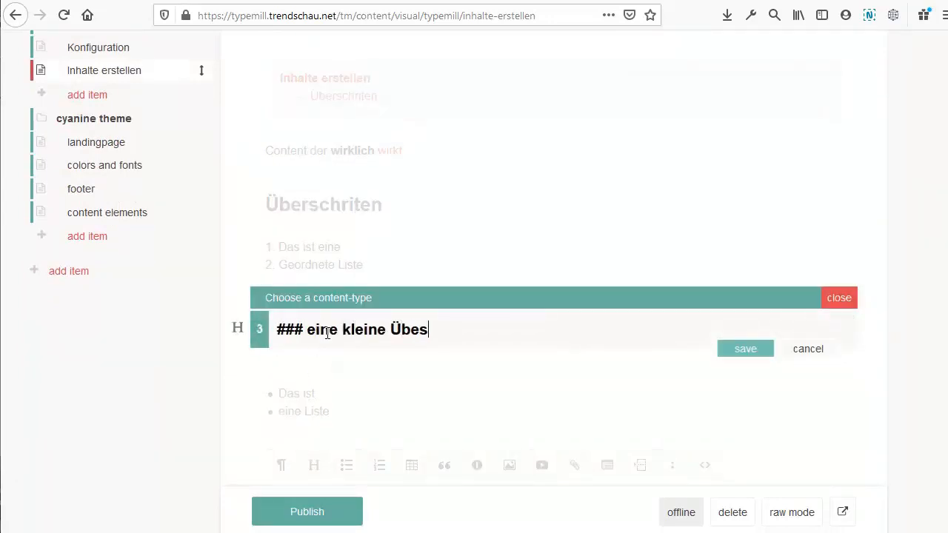
key(BackSpace)
text(rschrift)
click(743, 349)
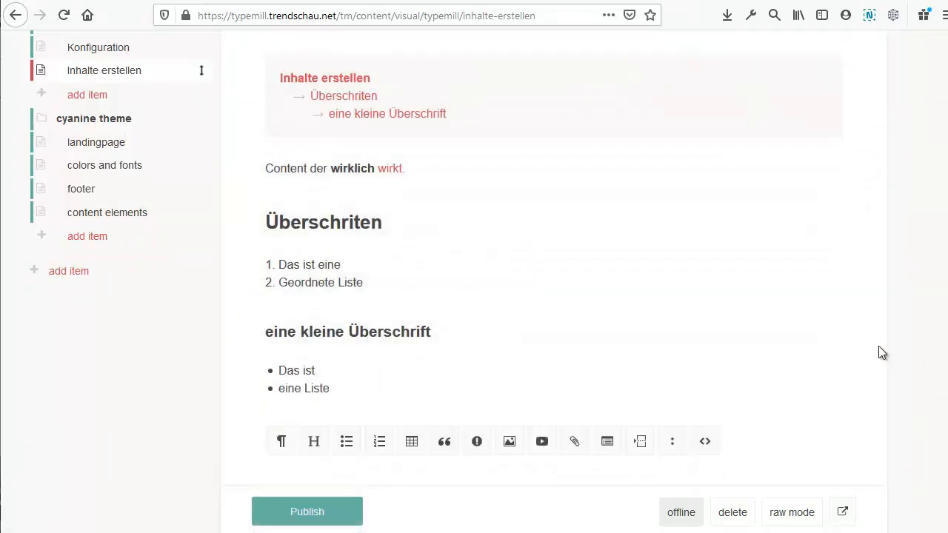
click(864, 326)
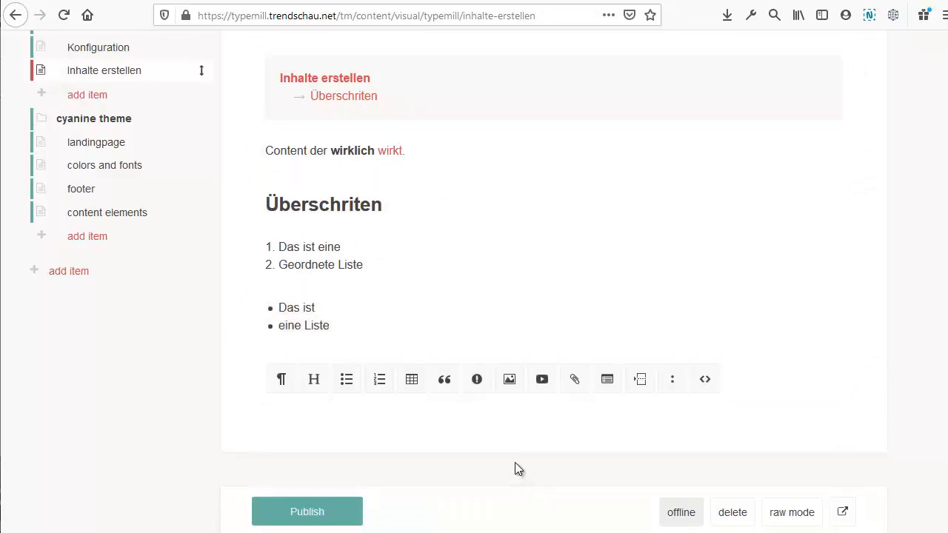
Step: Add a table below the bulleted list and set its first column header to "Überschrift"
click(412, 379)
click(478, 388)
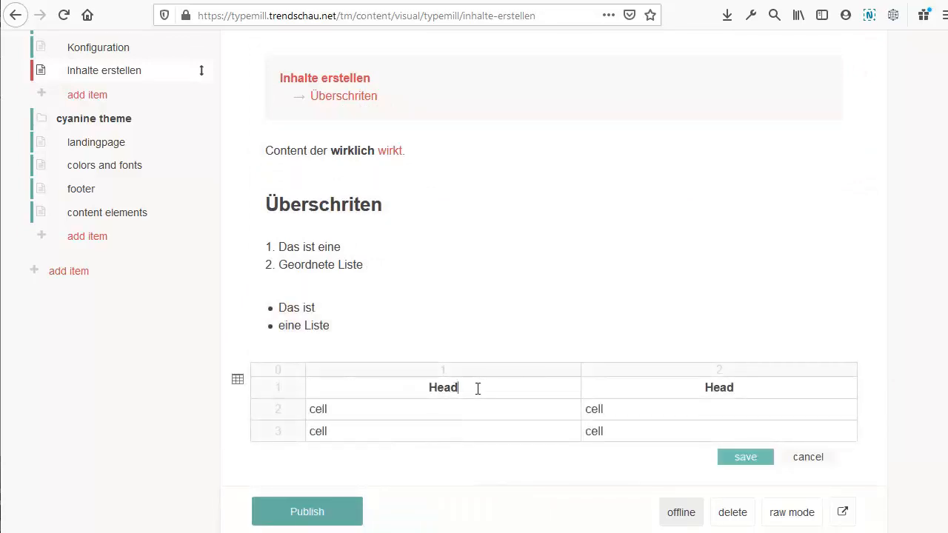
key(BackSpace)
key(BackSpace)
key(BackSpace)
key(BackSpace)
text(Überschri)
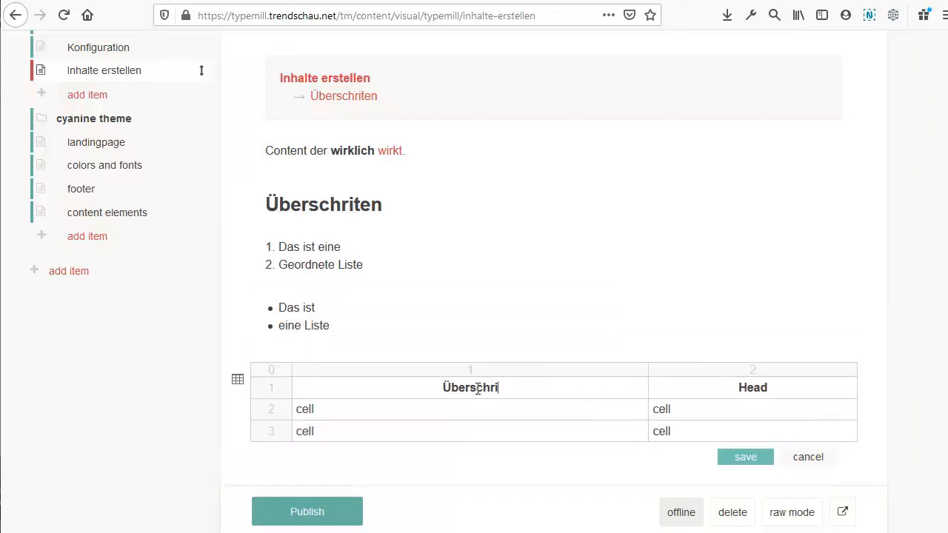
text(ft)
key(Tab)
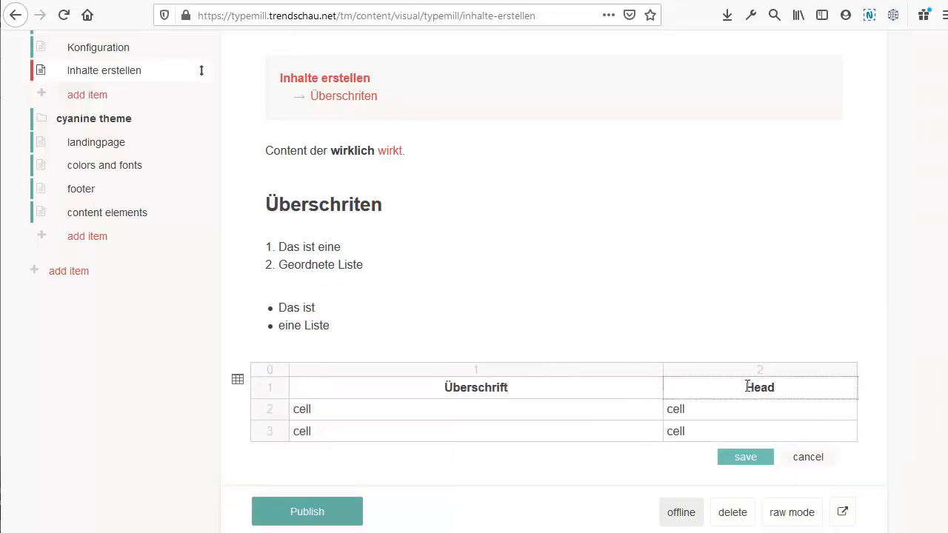
Step: Set the table's second column header to "Headline"
click(777, 387)
key(BackSpace)
key(BackSpace)
key(BackSpace)
key(BackSpace)
text(Headli)
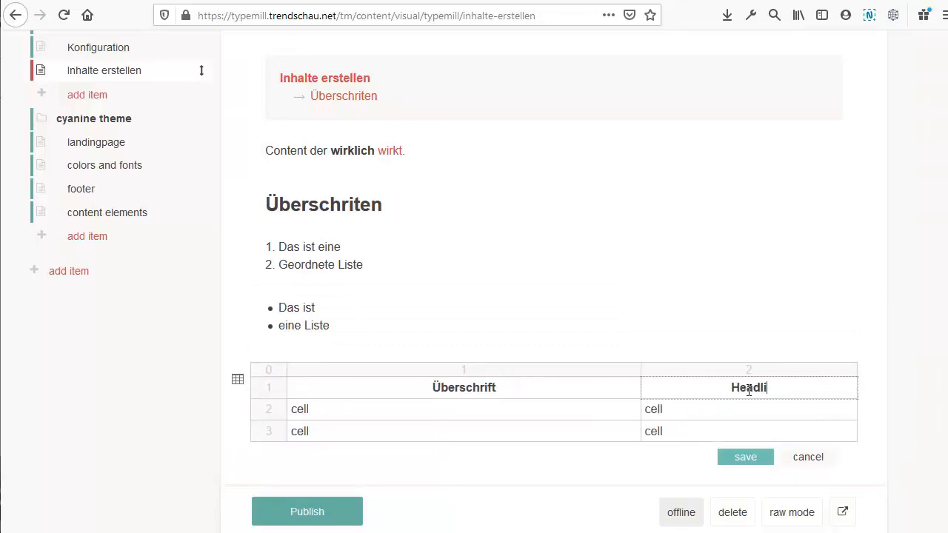
text(ne)
key(Tab)
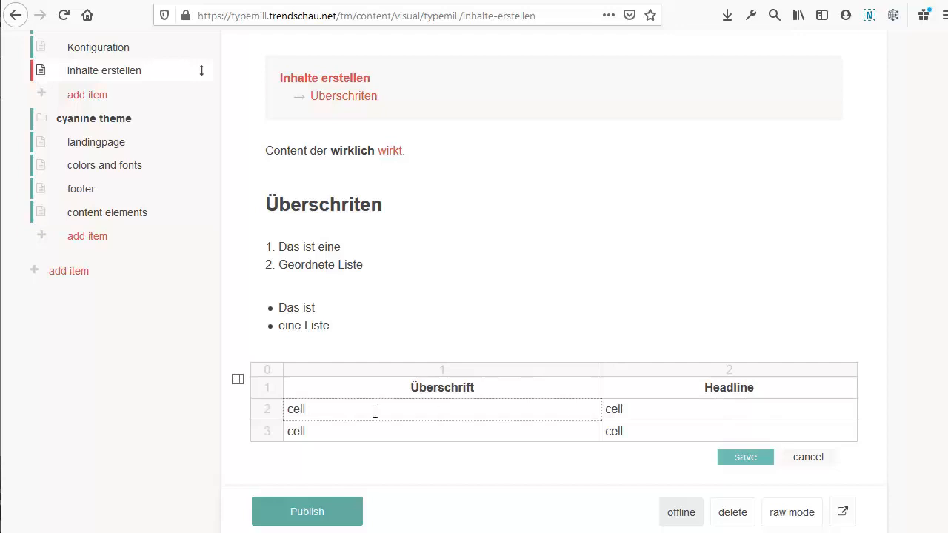
Step: Insert a table row directly below the header row, enter "asdfasf" in its first cell, and save the table
click(274, 412)
click(326, 412)
click(331, 414)
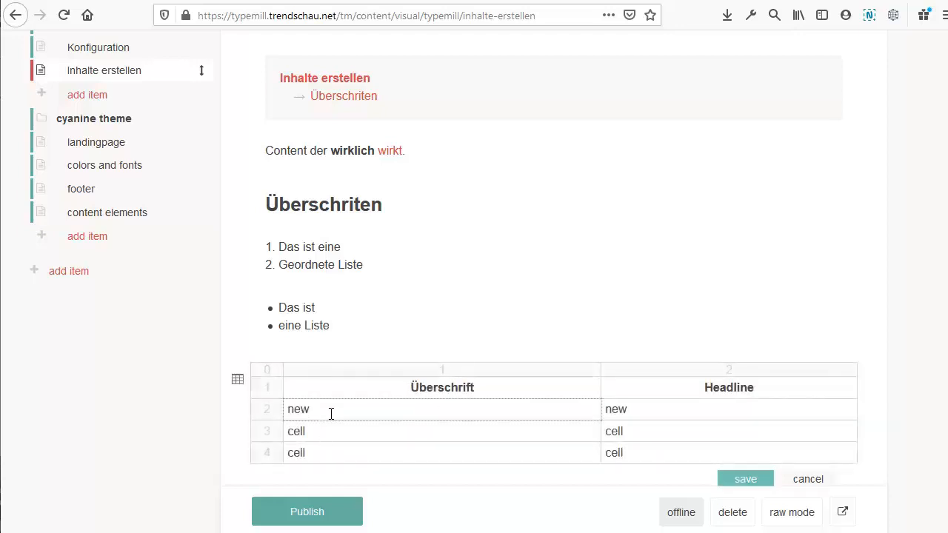
key(BackSpace)
key(BackSpace)
key(BackSpace)
text(asdfasf)
scroll(711, 415, down, 2)
click(741, 384)
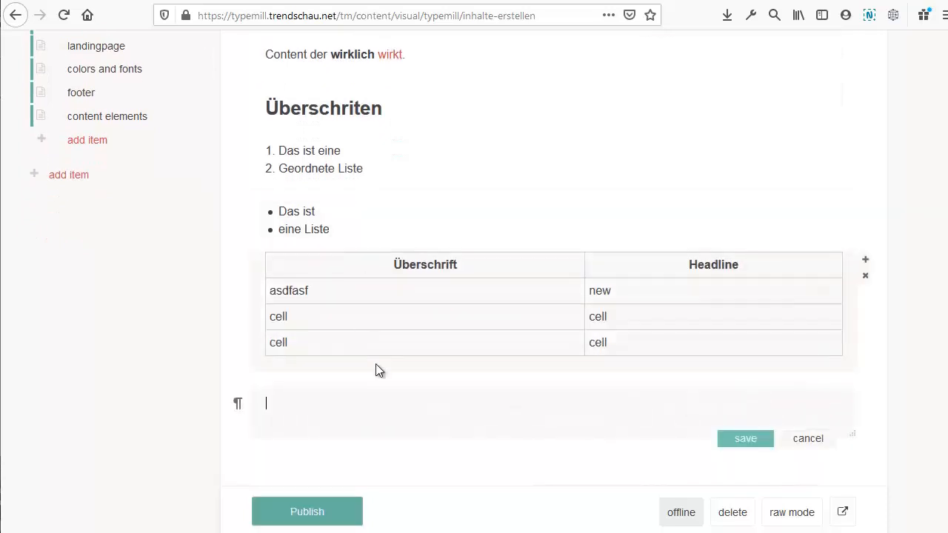
key(Return)
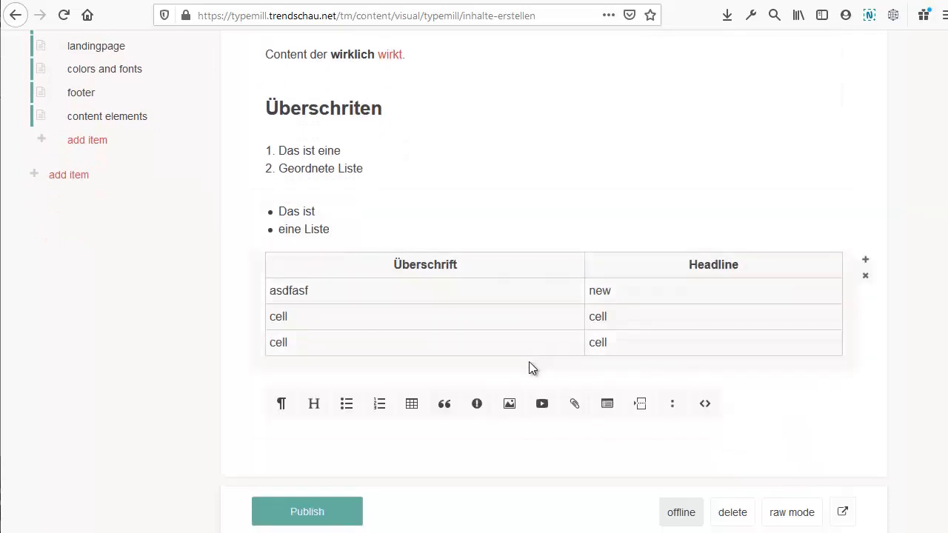
Step: Add an image block below the table, using the first picture in the media library (youtube-znahr3k3ve4)
click(511, 404)
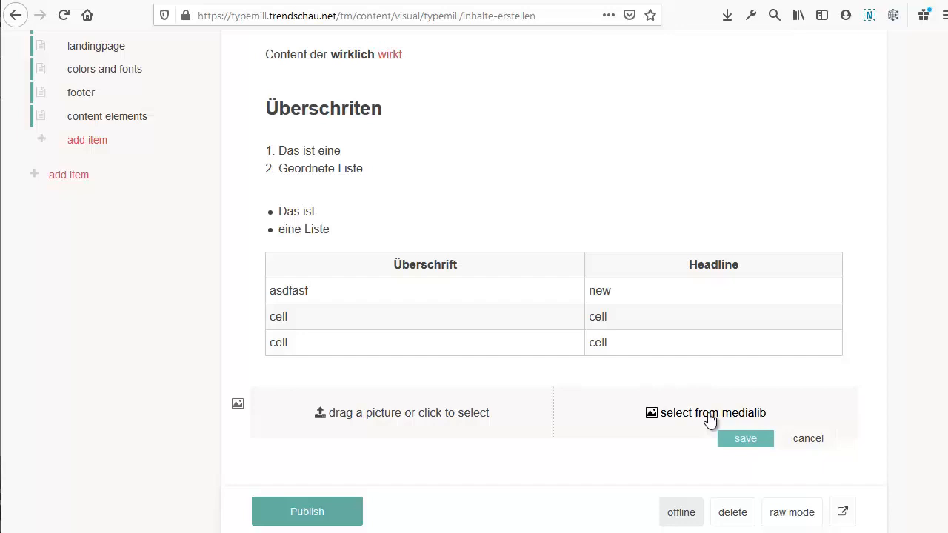
click(710, 419)
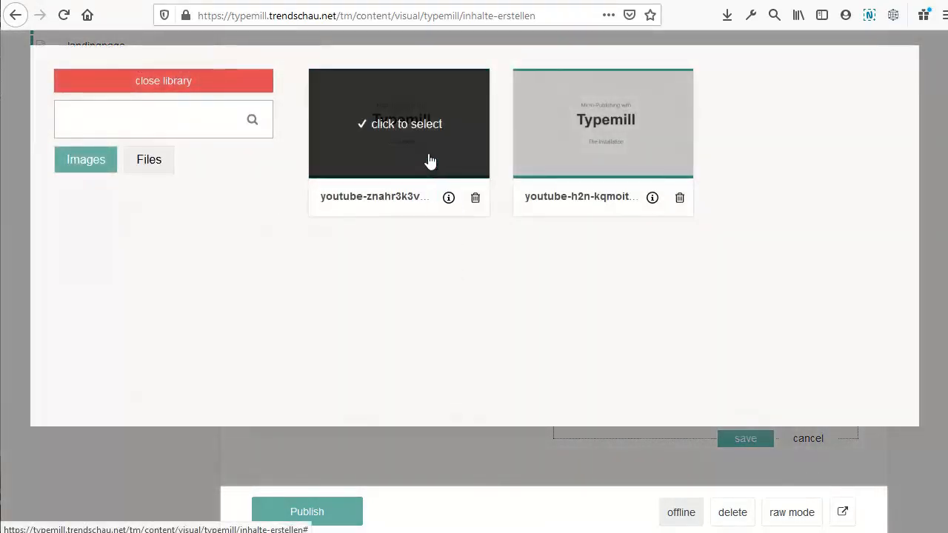
click(430, 158)
Step: Give the image the alt text "Alt-Texte" and the caption "Bildunterschrift", and save the image block
scroll(556, 304, down, 4)
scroll(579, 300, down, 3)
click(466, 169)
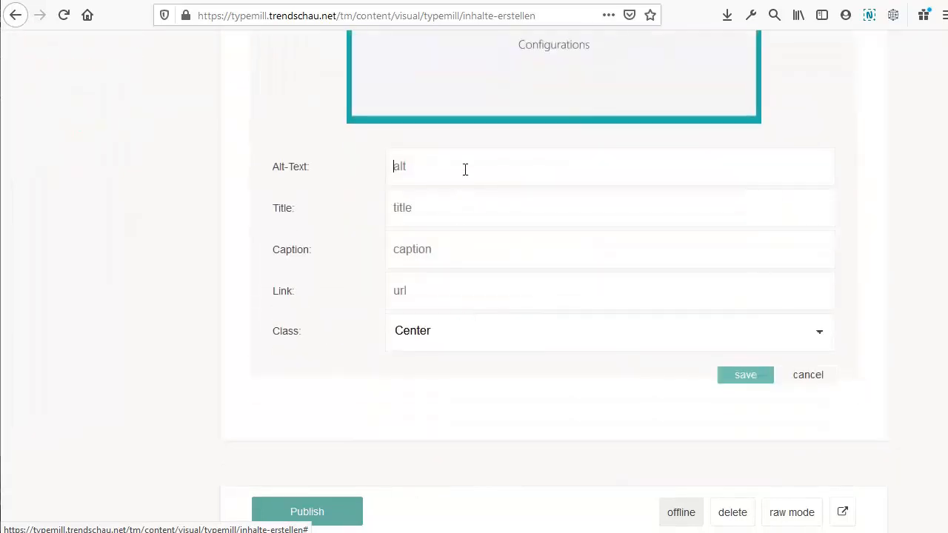
text(Alt-Texte)
key(Tab)
key(Tab)
text(Bild)
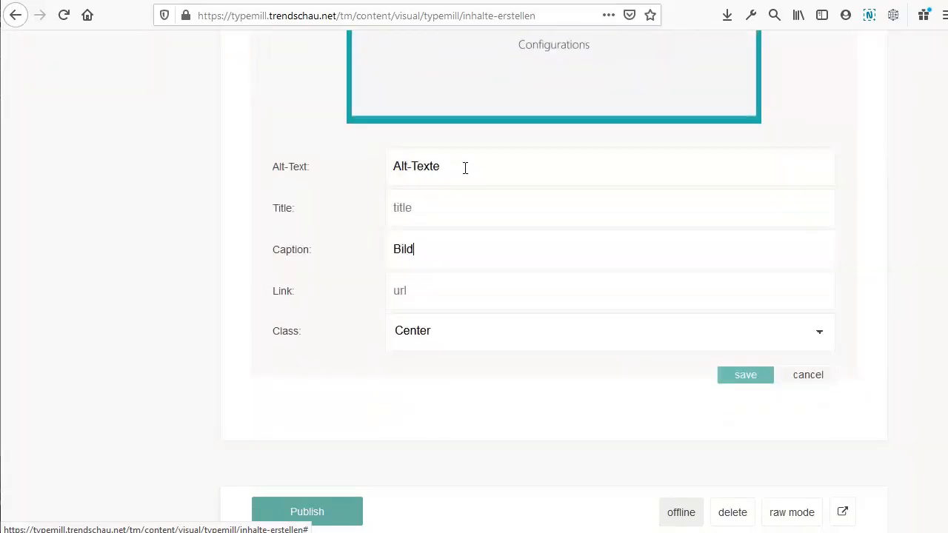
text(unterschrift)
click(745, 376)
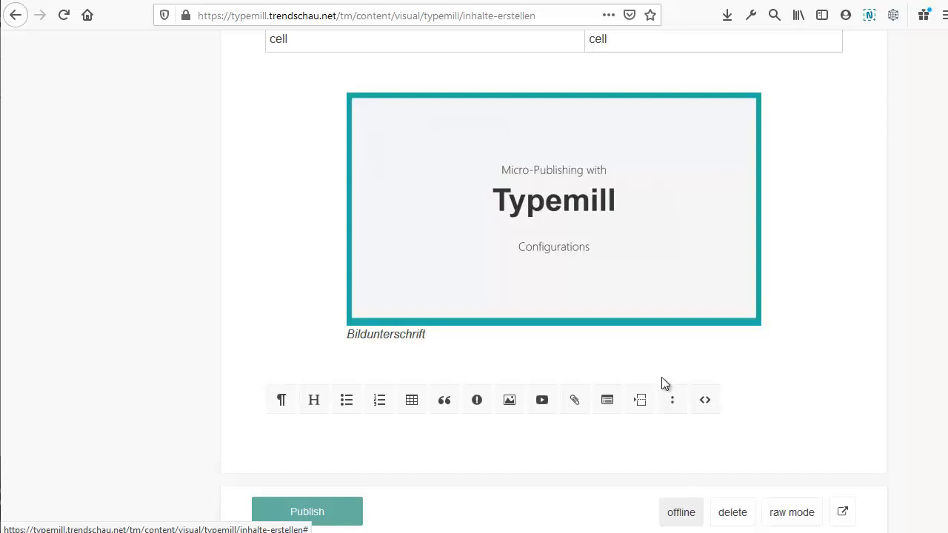
Step: Switch the page to raw mode and highlight the Markdown source of the lists and the table
click(780, 523)
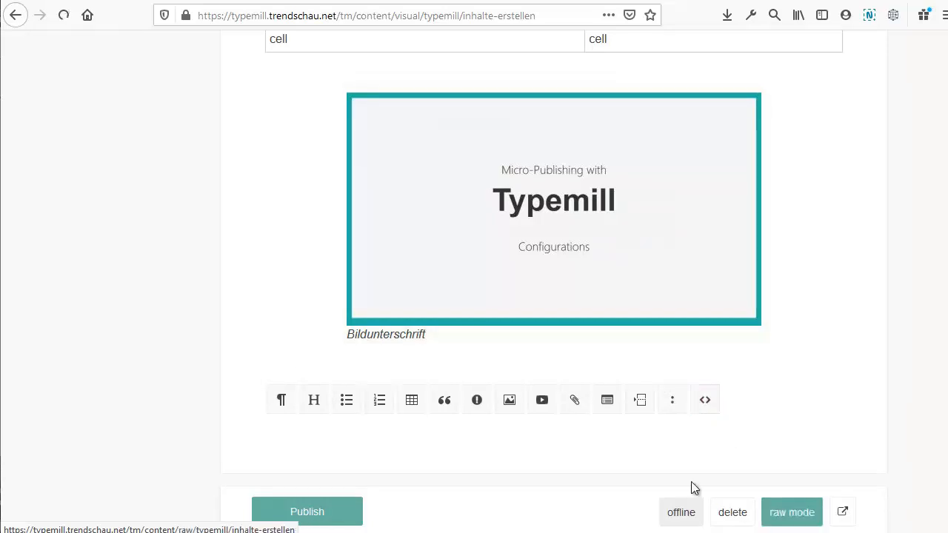
scroll(369, 266, down, 3)
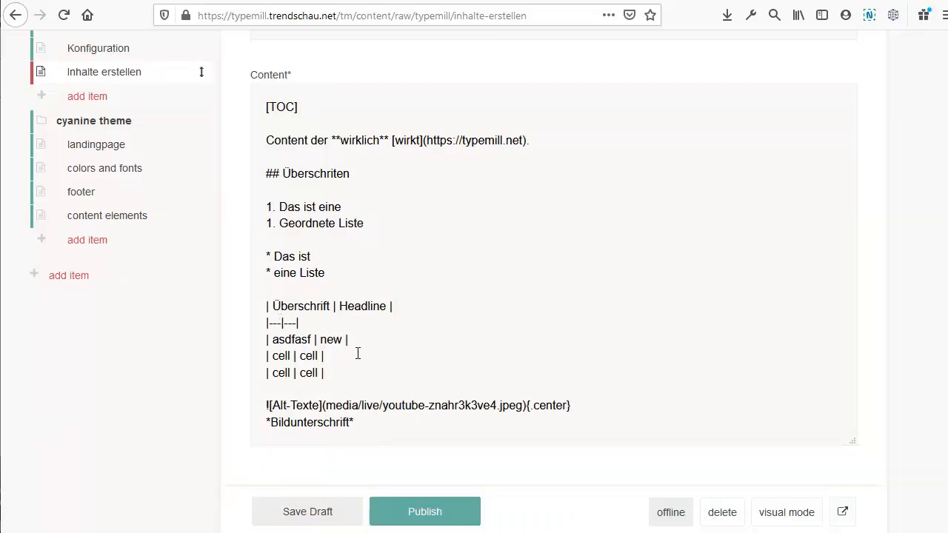
drag(342, 370, 255, 206)
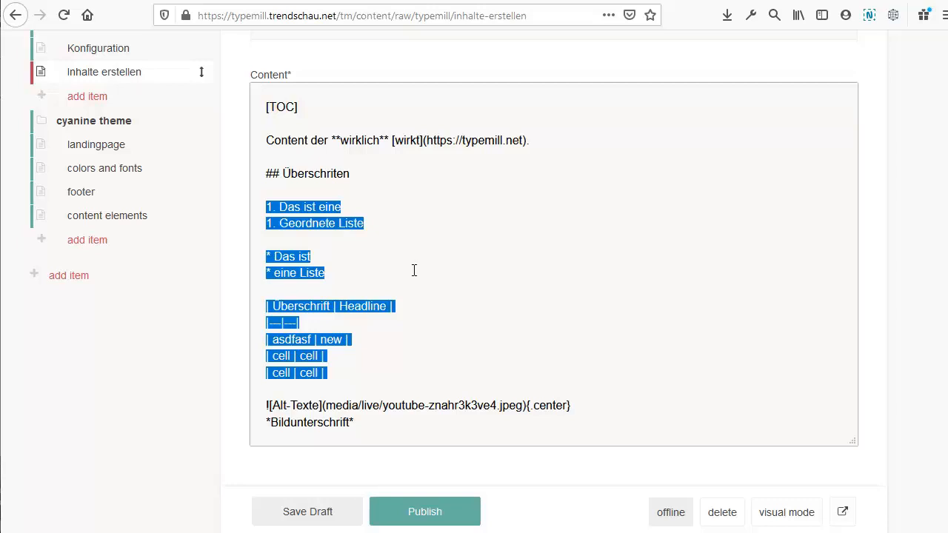
Step: Set the standard editor mode to Raw Markdown Editor in the system settings' Writing section
scroll(414, 274, up, 3)
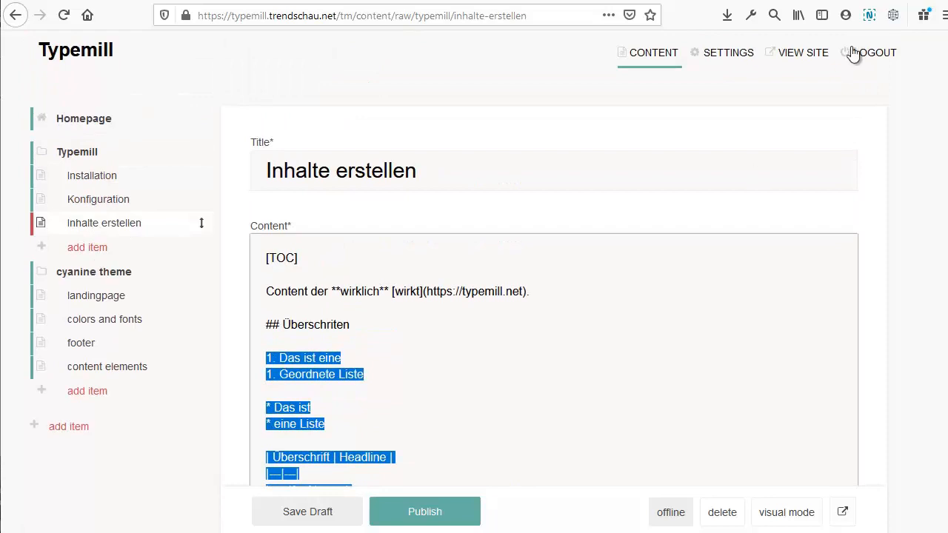
click(735, 62)
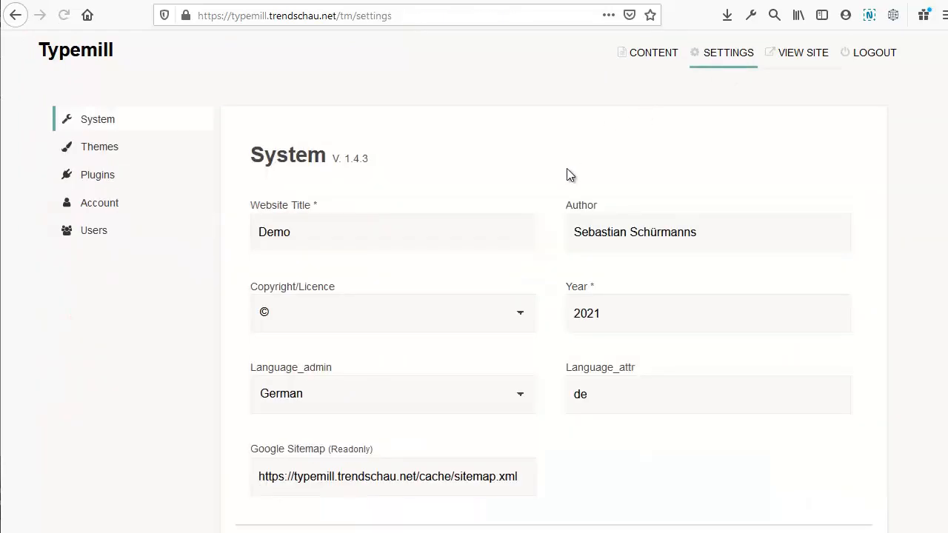
scroll(540, 148, down, 1)
scroll(540, 148, down, 10)
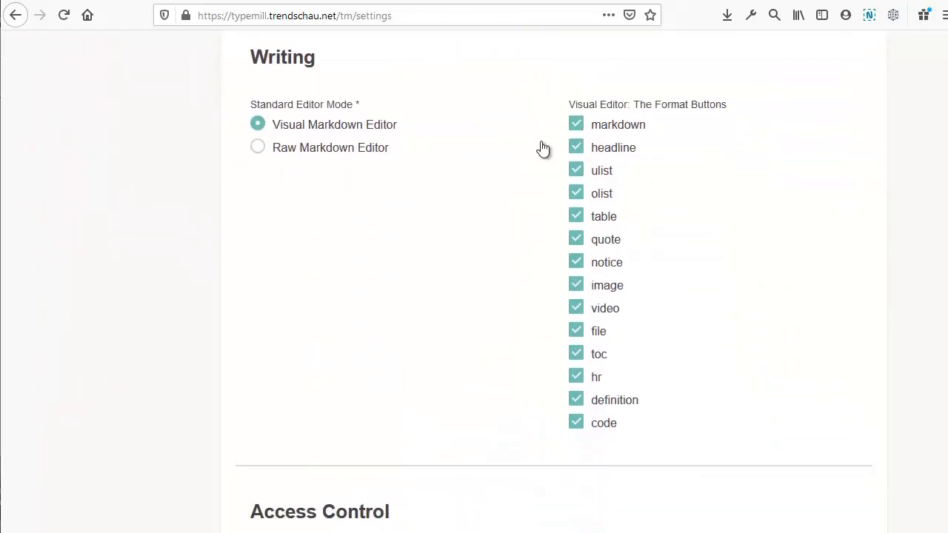
click(259, 145)
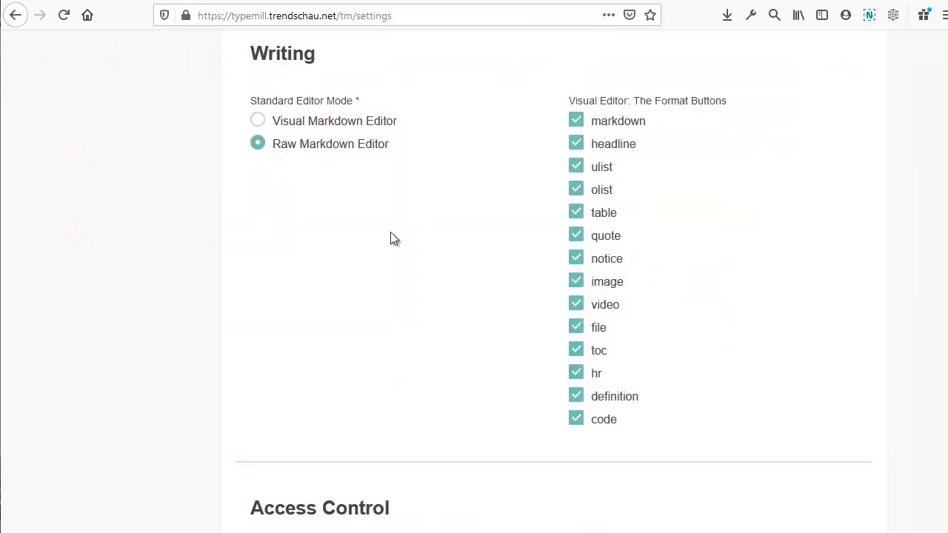
Step: Disable the file, hr, definition and code format buttons of the visual editor, and save the settings
click(577, 328)
click(576, 374)
click(576, 405)
click(627, 422)
scroll(715, 387, down, 15)
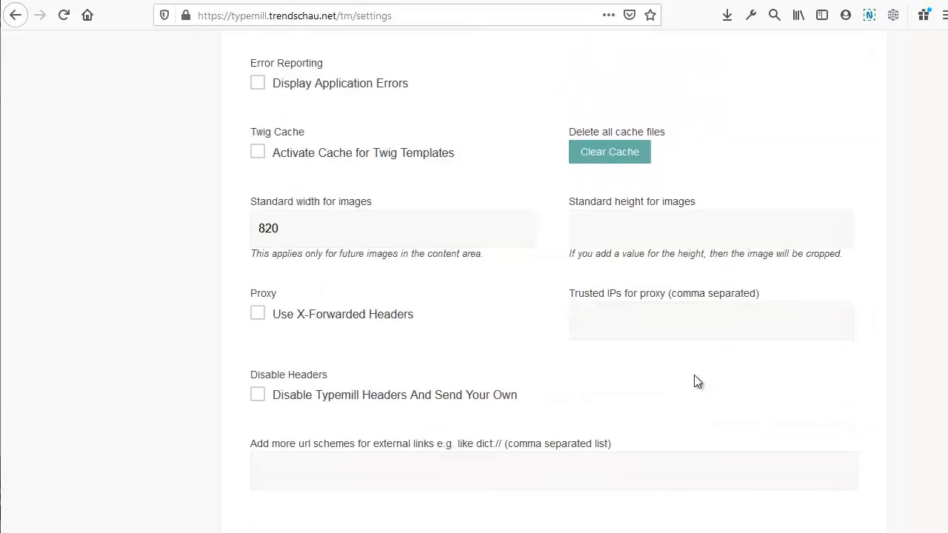
scroll(689, 385, down, 3)
click(602, 426)
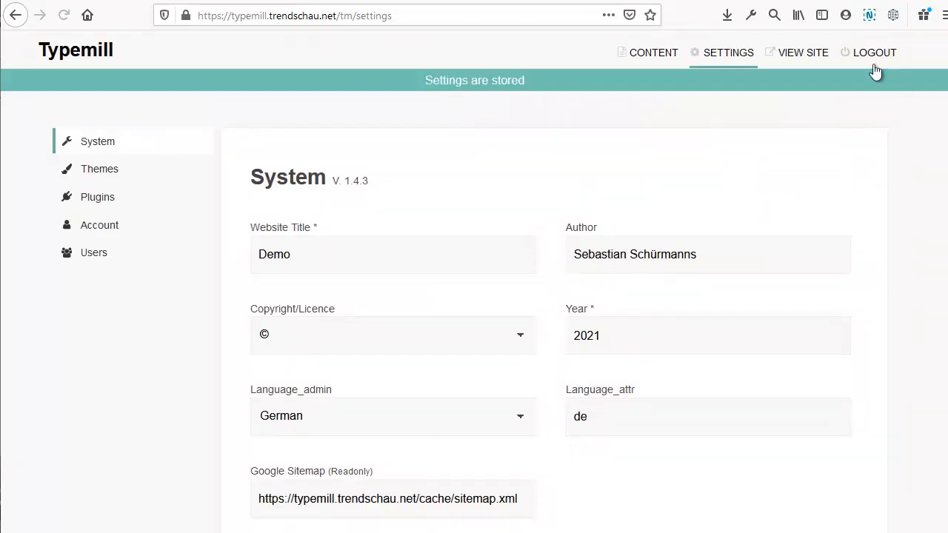
Step: Return to the content area, open the "Inhalte erstellen" page and review its Markdown source
click(649, 58)
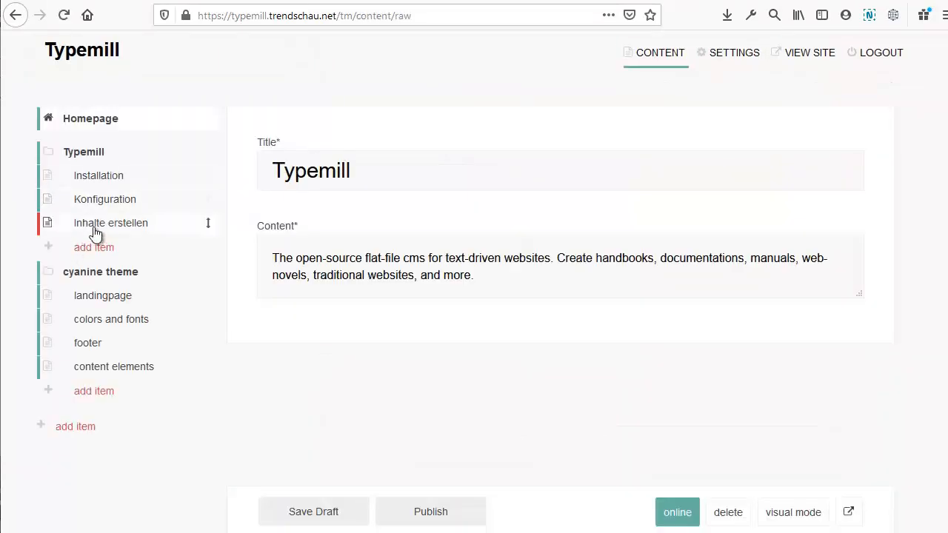
click(94, 229)
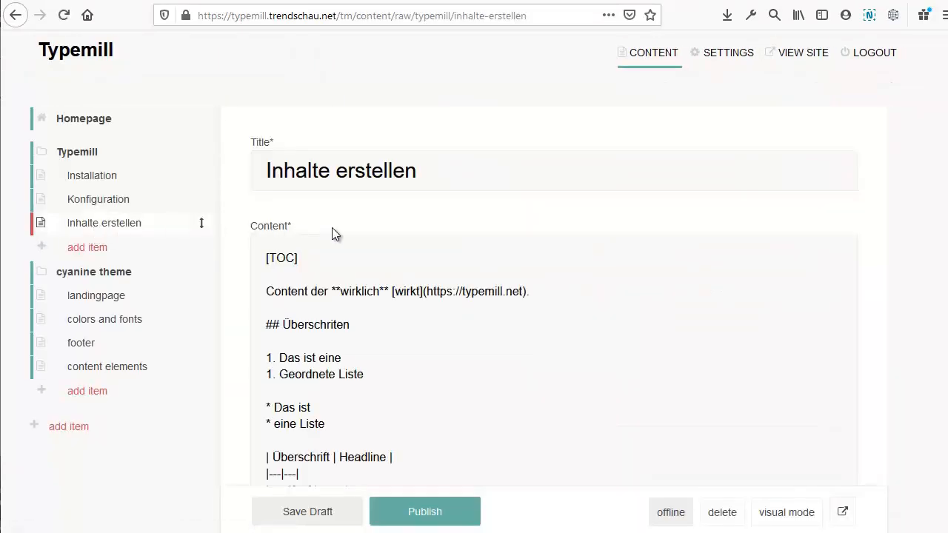
scroll(356, 225, down, 5)
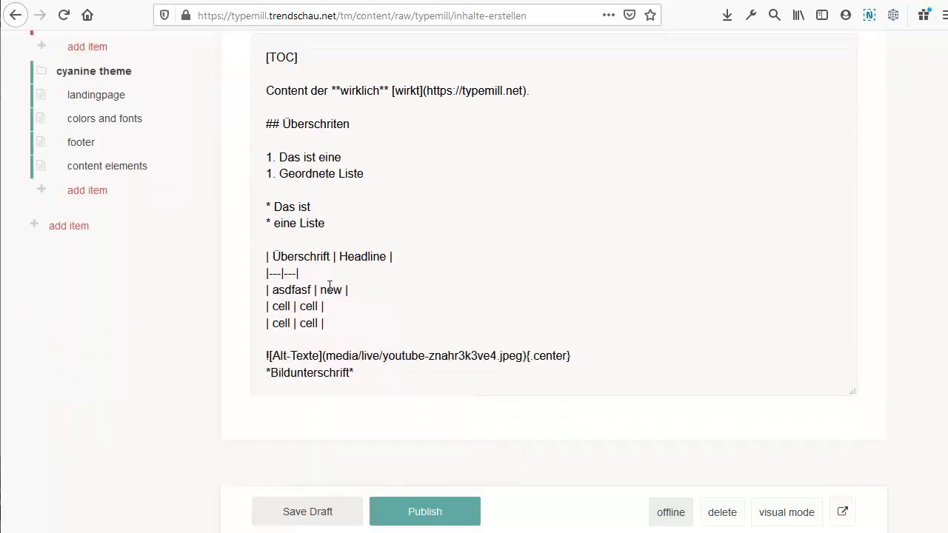
Step: Switch the "Inhalte erstellen" page back to visual mode and look through its content down to the image
click(788, 513)
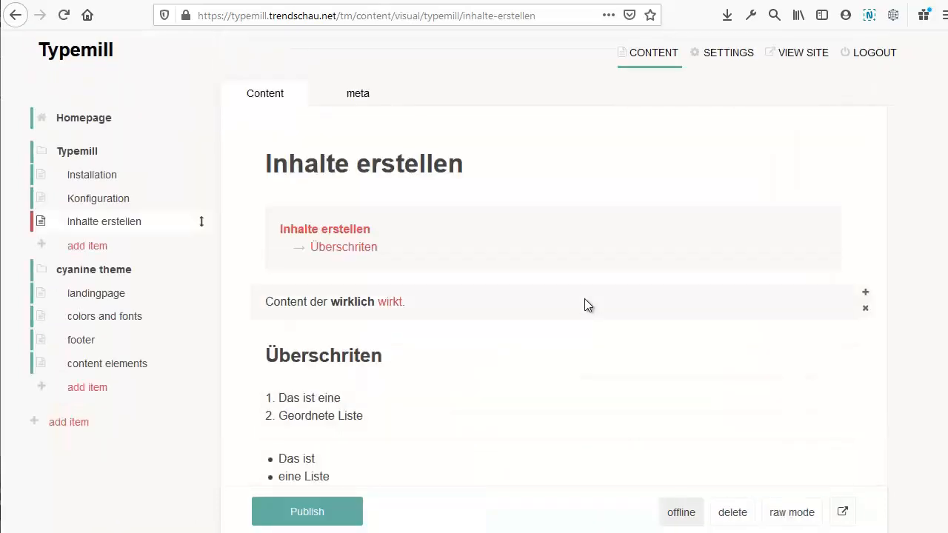
scroll(584, 298, down, 10)
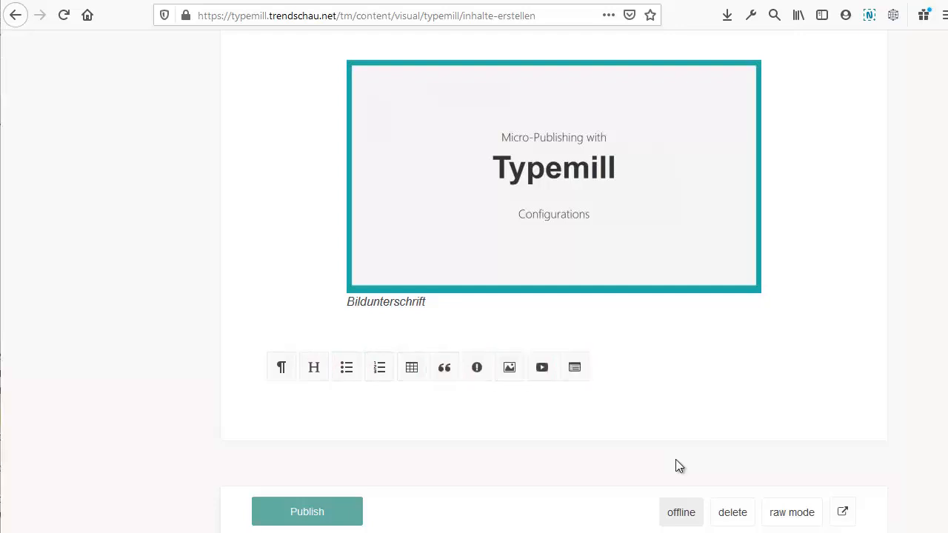
scroll(676, 465, up, 10)
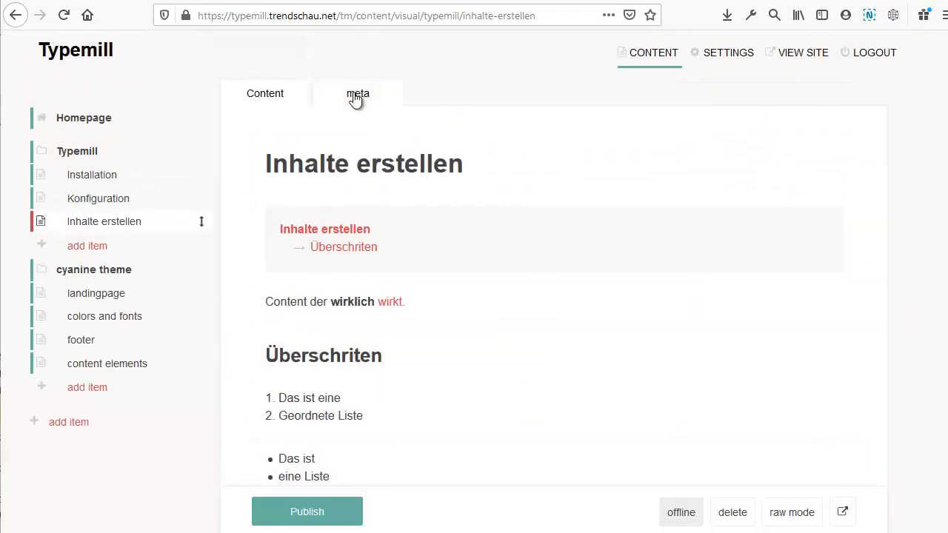
Step: In the page's meta settings, choose the image youtube-znahr3k3ve4.jpeg from the media library as the hero image
click(356, 98)
click(297, 188)
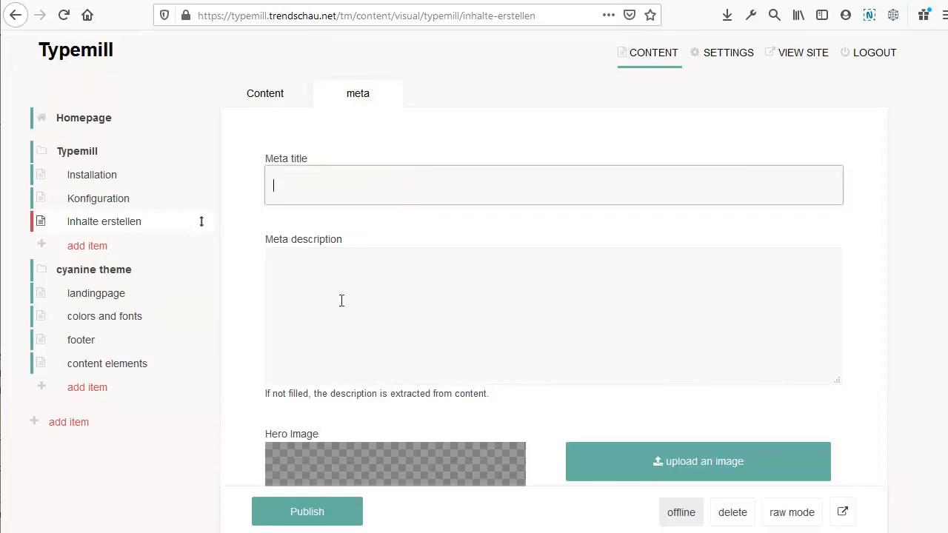
click(350, 288)
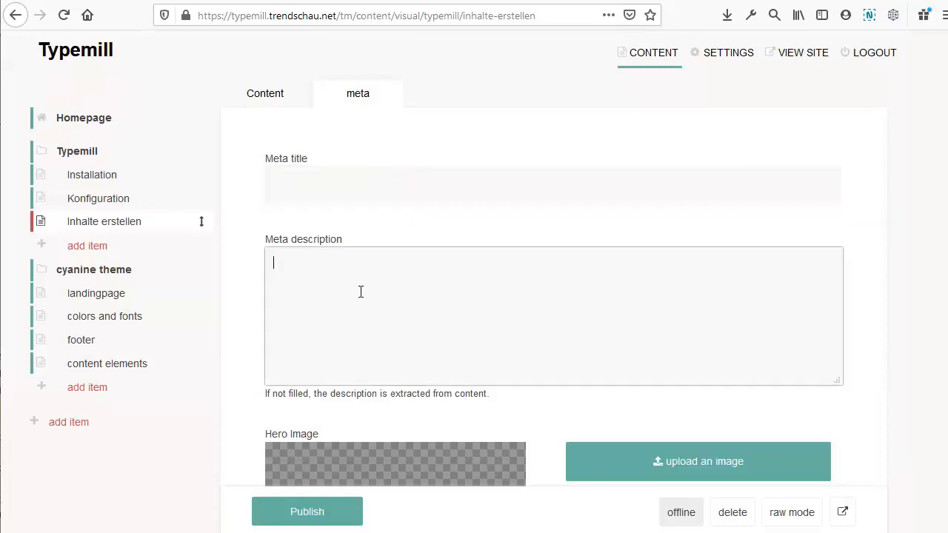
scroll(361, 292, down, 3)
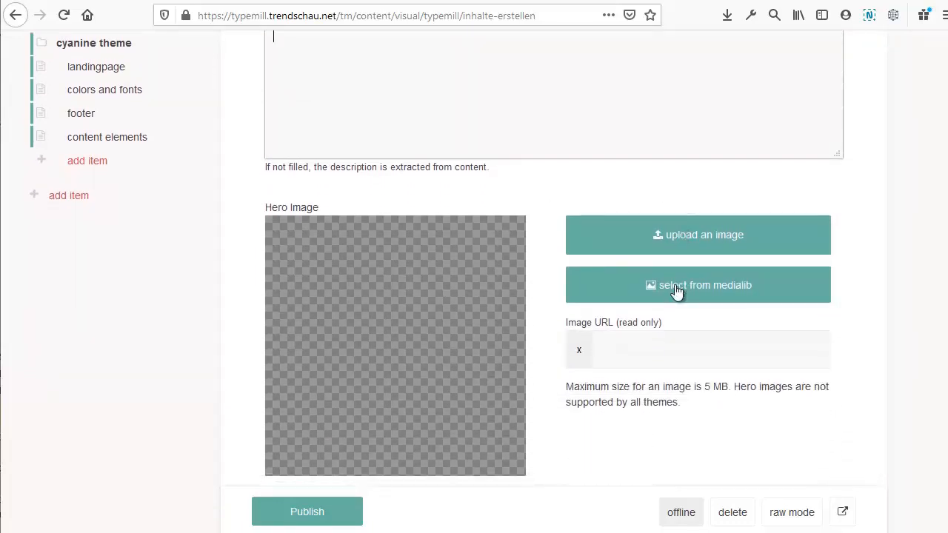
click(676, 290)
click(439, 141)
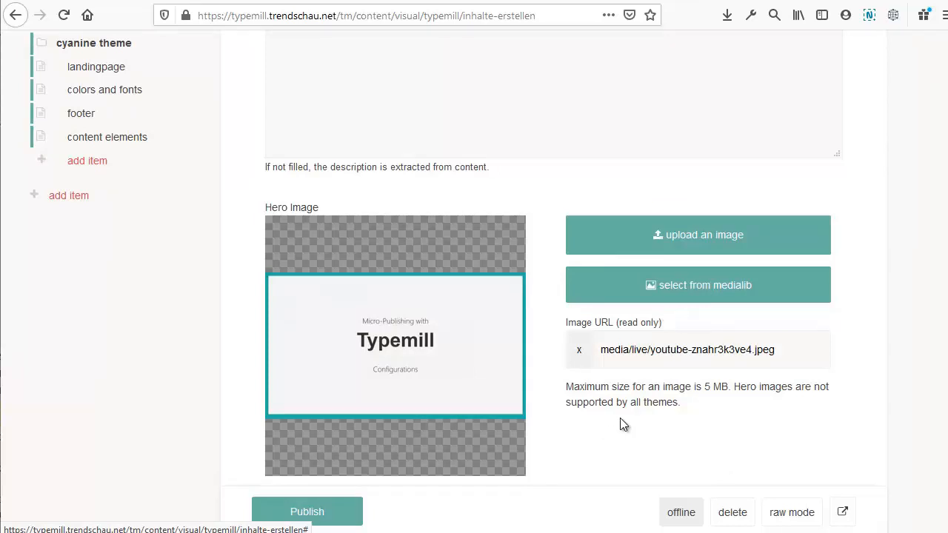
Step: Enter the author's full name in the page's author meta field
scroll(620, 418, down, 2)
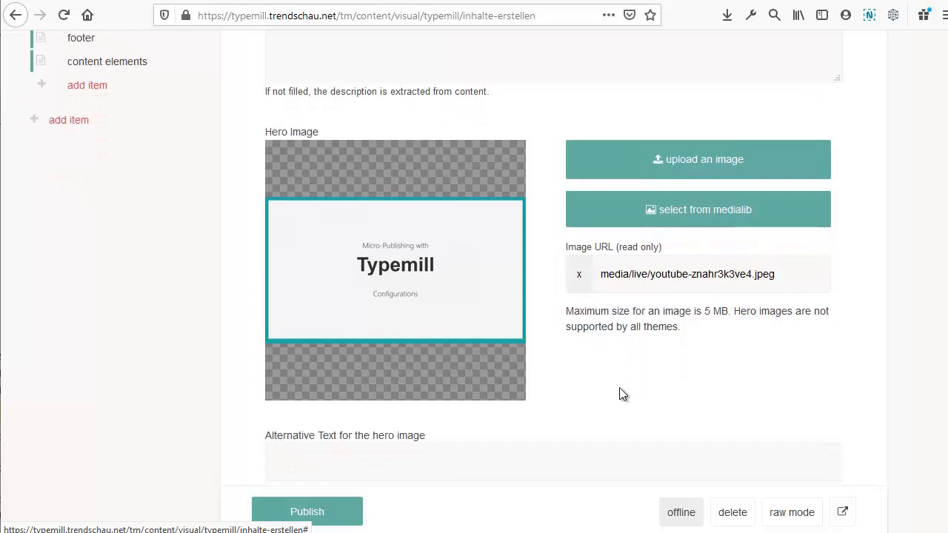
scroll(620, 391, down, 4)
click(603, 371)
text(Sebas)
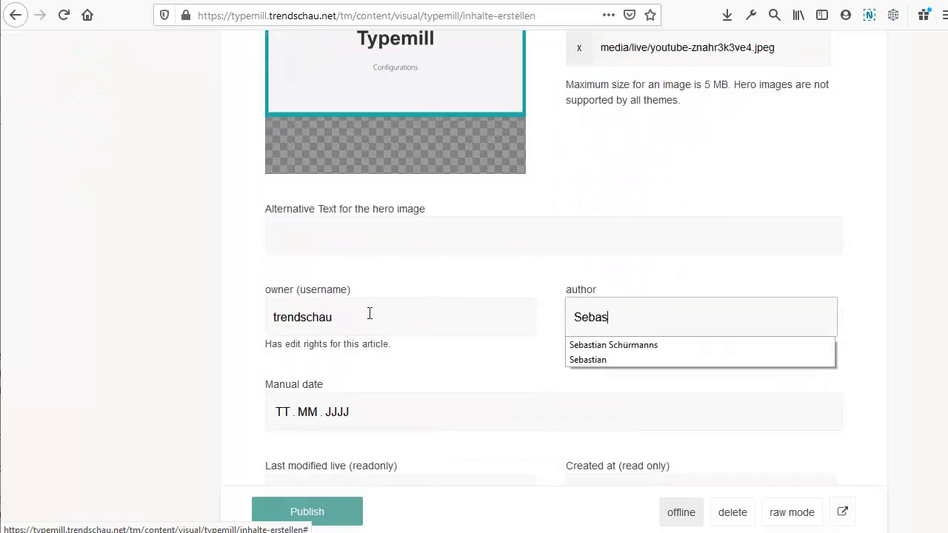
text(tian Schürmanns)
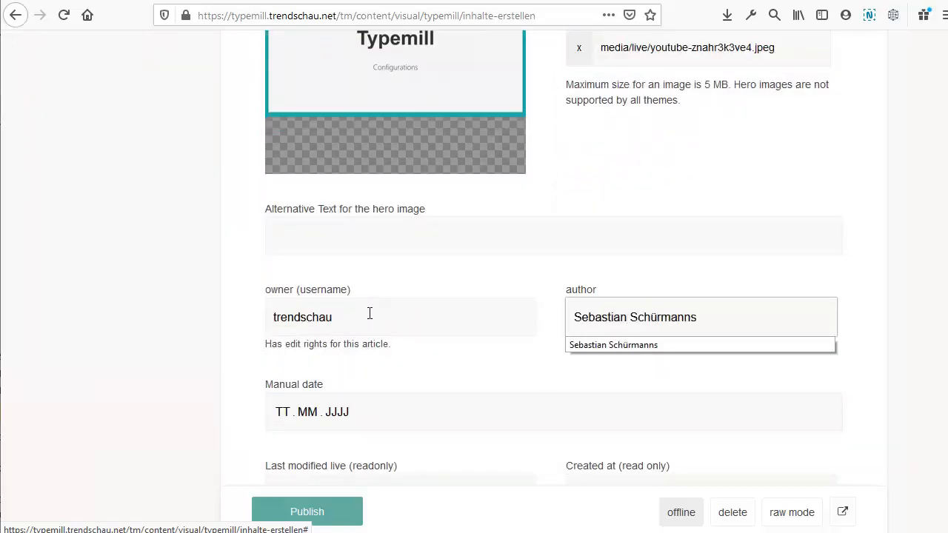
click(372, 311)
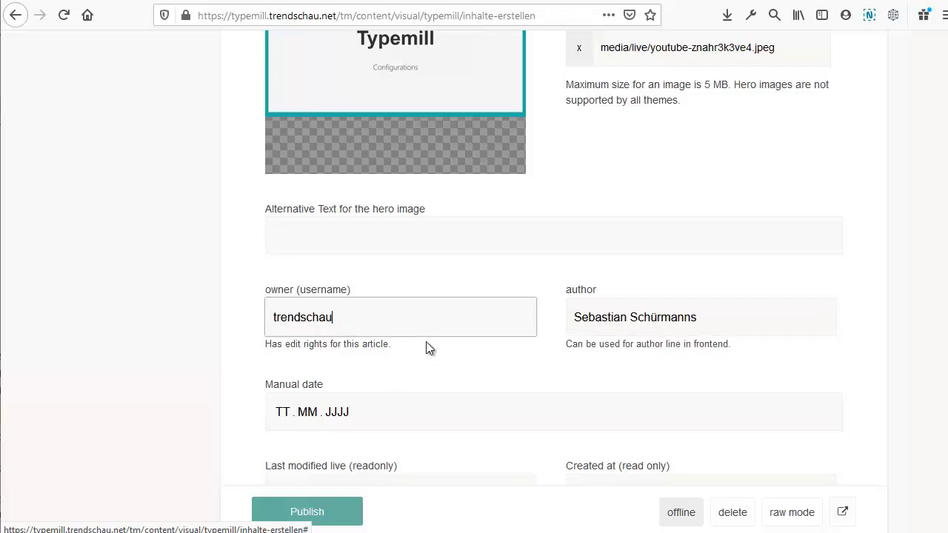
Step: Set the page's manual date to 29.01.2021 and save the meta data
scroll(425, 342, down, 3)
click(394, 267)
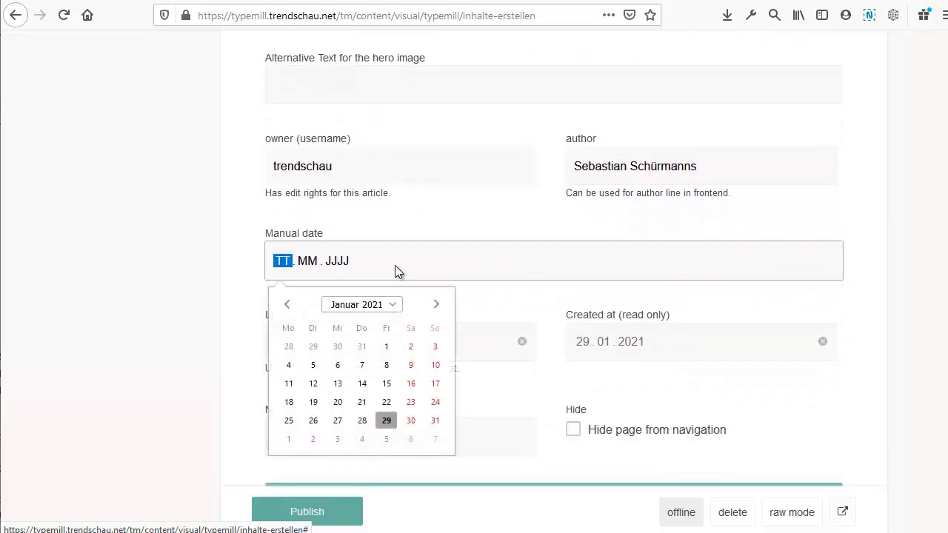
click(386, 421)
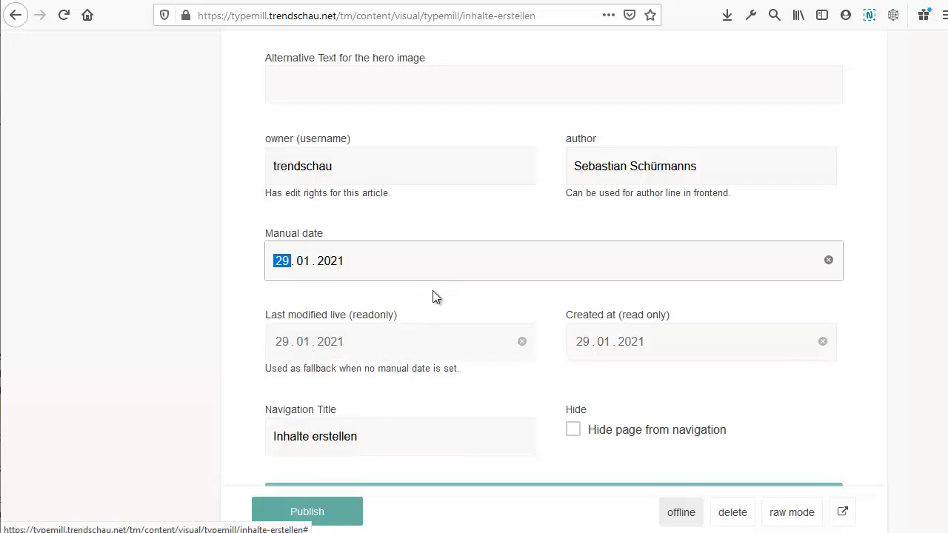
scroll(432, 291, down, 2)
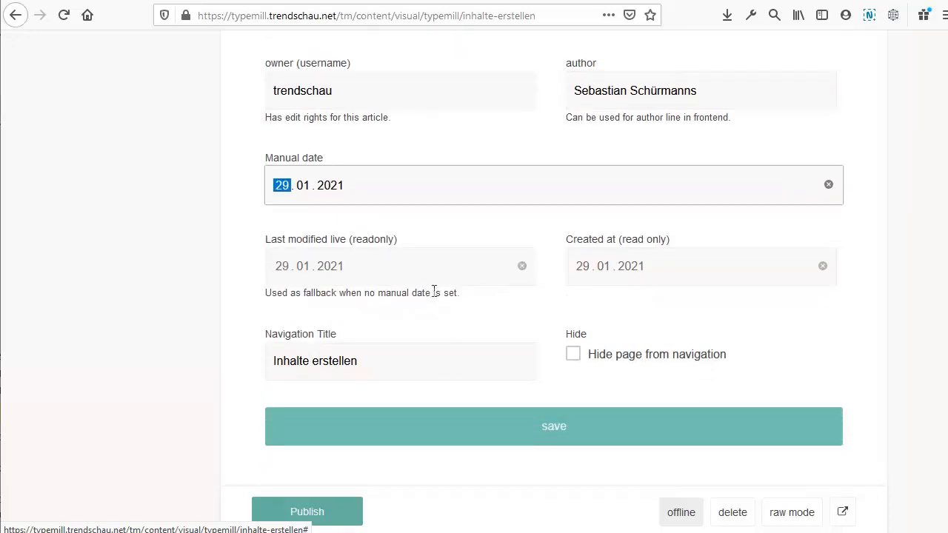
click(493, 433)
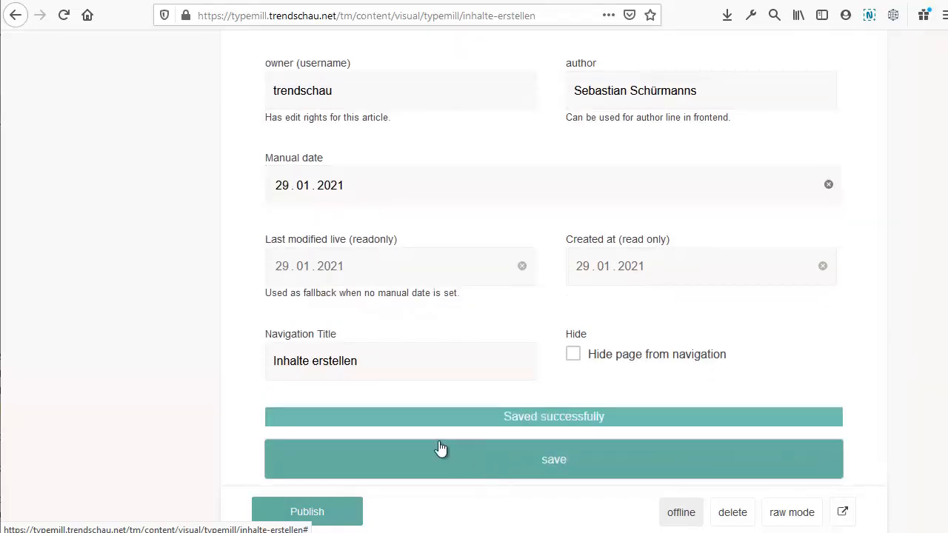
Step: Publish the page and highlight the text in its meta title field
scroll(452, 363, up, 10)
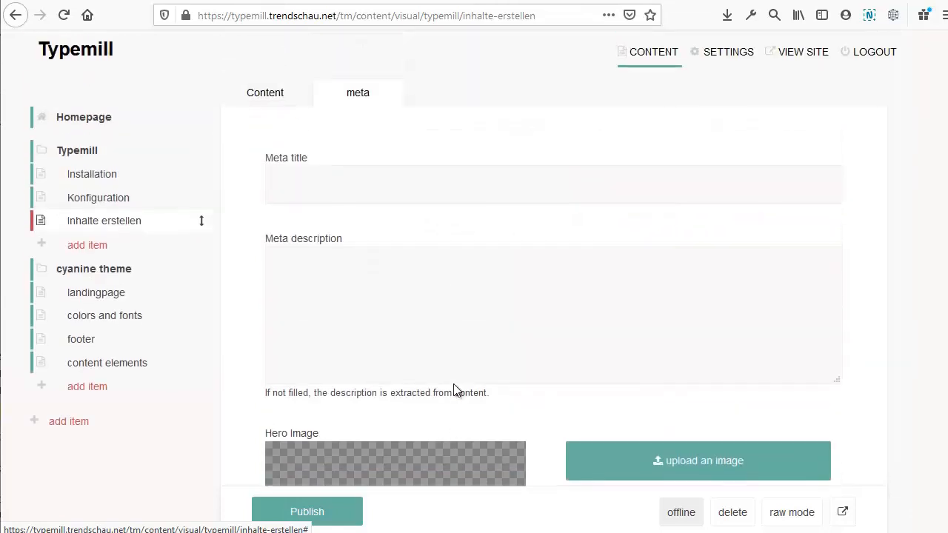
scroll(455, 384, down, 4)
click(319, 512)
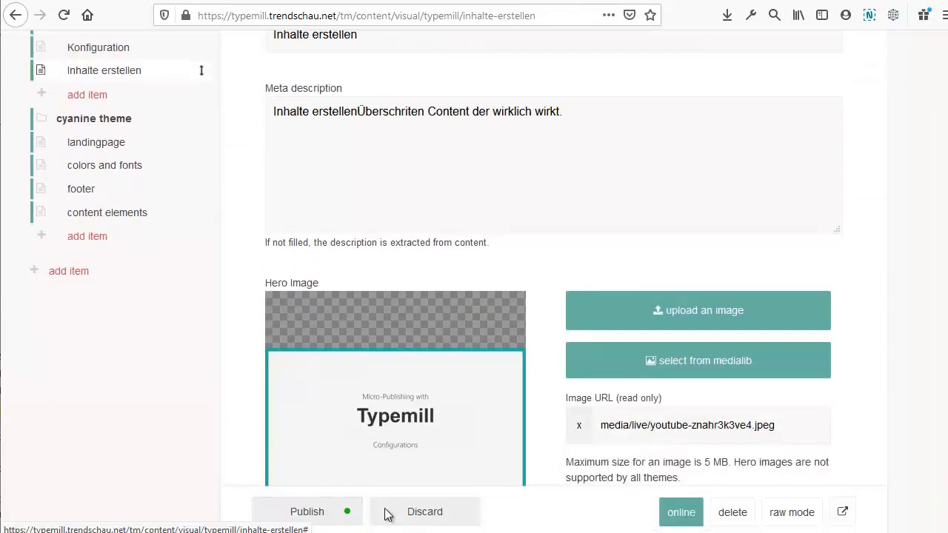
scroll(471, 311, up, 3)
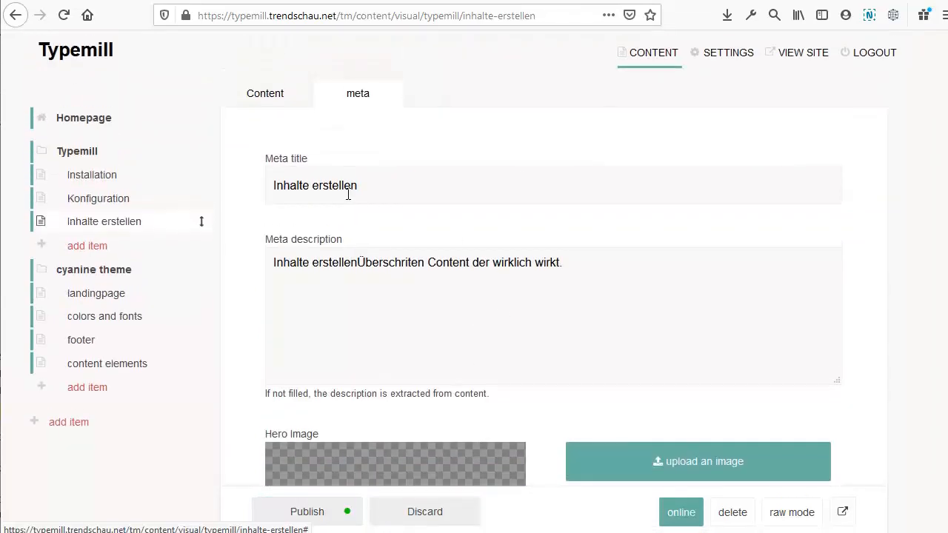
drag(364, 186, 262, 186)
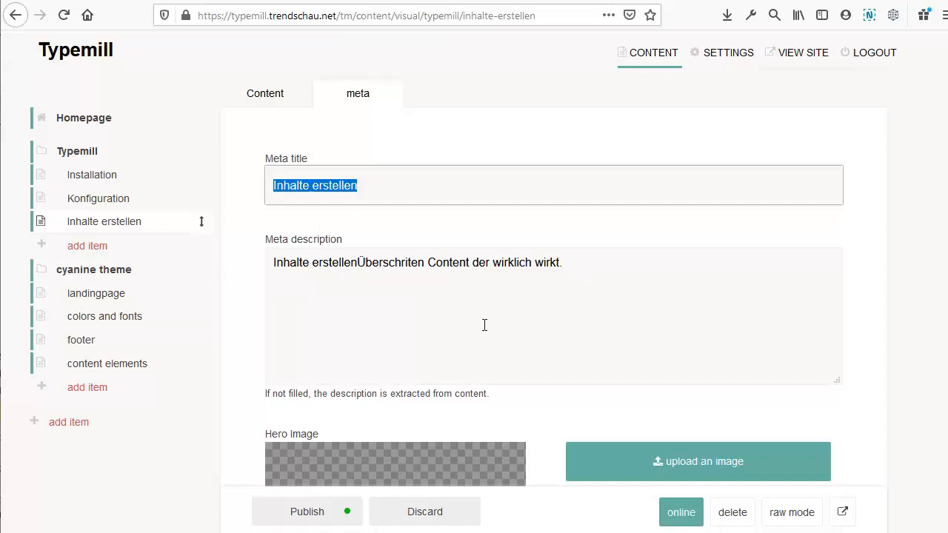
Step: Change the page's navigation title to "Inhalte ändern"
scroll(504, 311, down, 5)
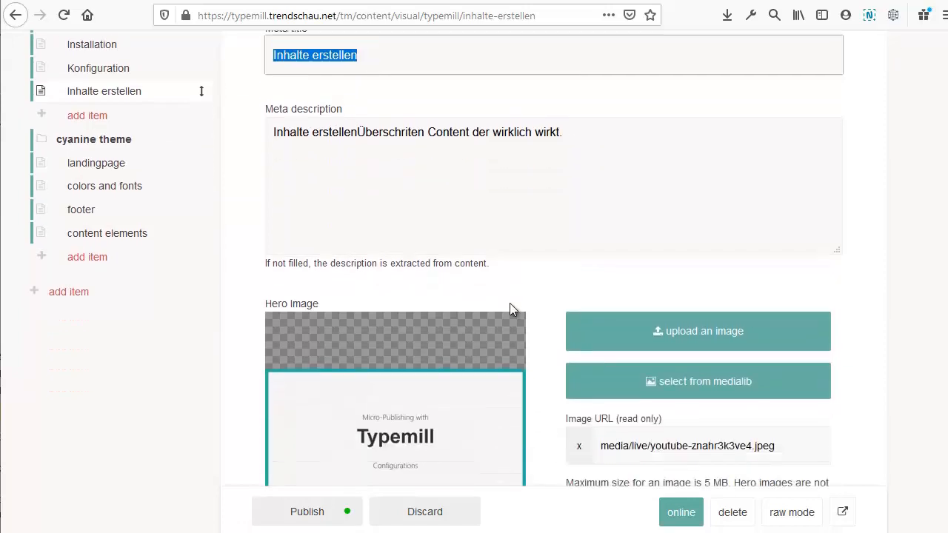
scroll(529, 293, down, 2)
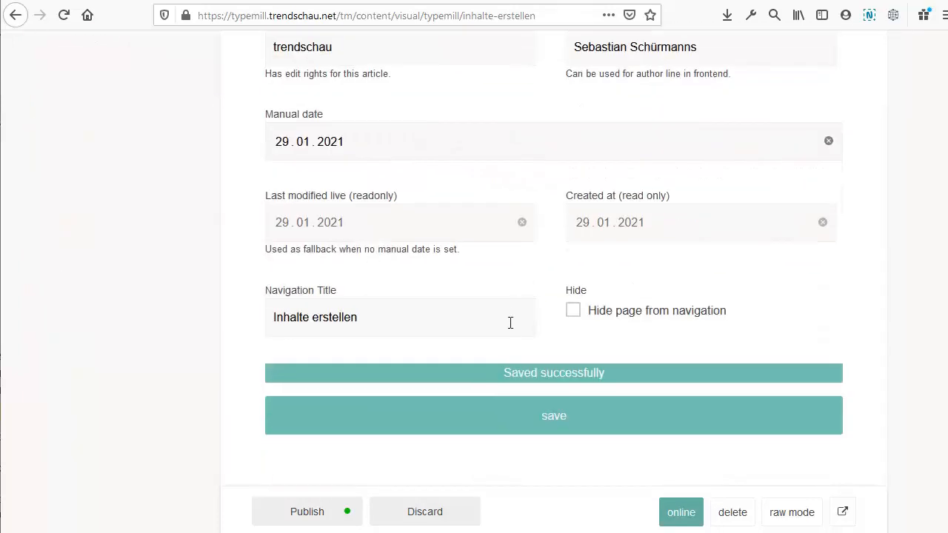
click(387, 320)
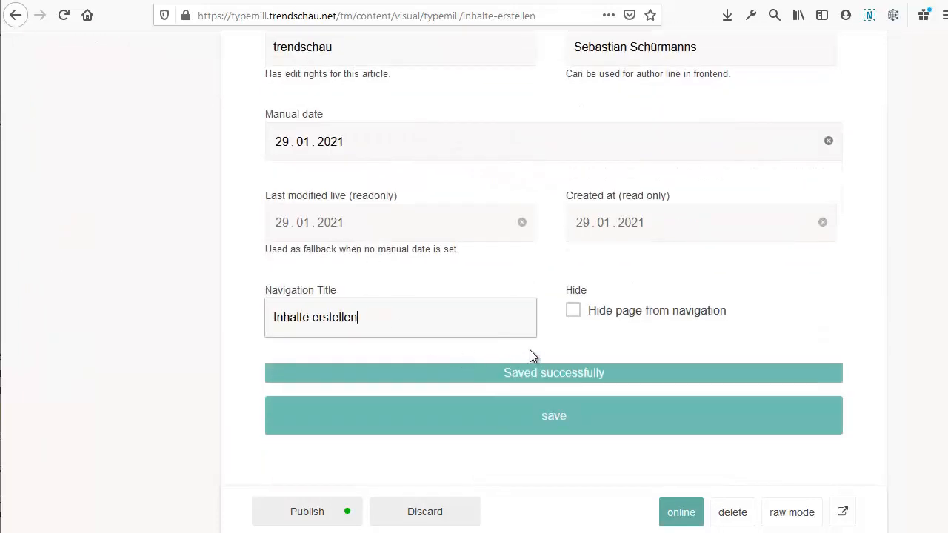
key(BackSpace)
key(BackSpace)
key(BackSpace)
key(BackSpace)
key(BackSpace)
key(BackSpace)
key(BackSpace)
key(BackSpace)
key(BackSpace)
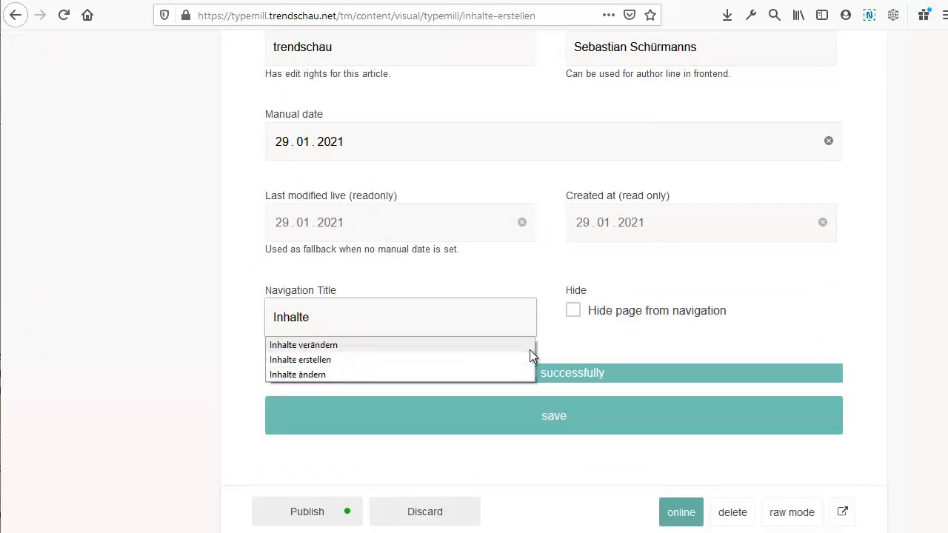
text(ändern)
Step: Enable hiding the page from navigation and save the meta data
click(576, 301)
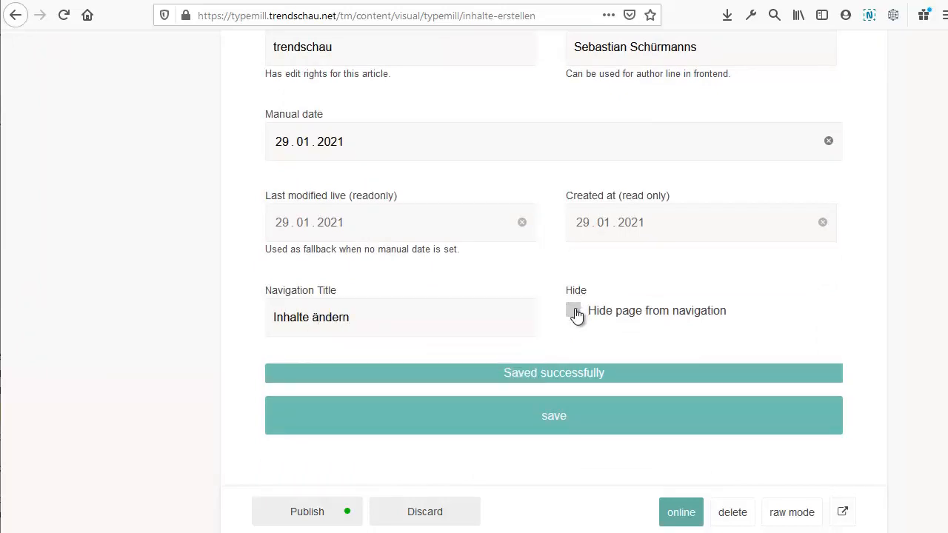
click(575, 312)
click(572, 426)
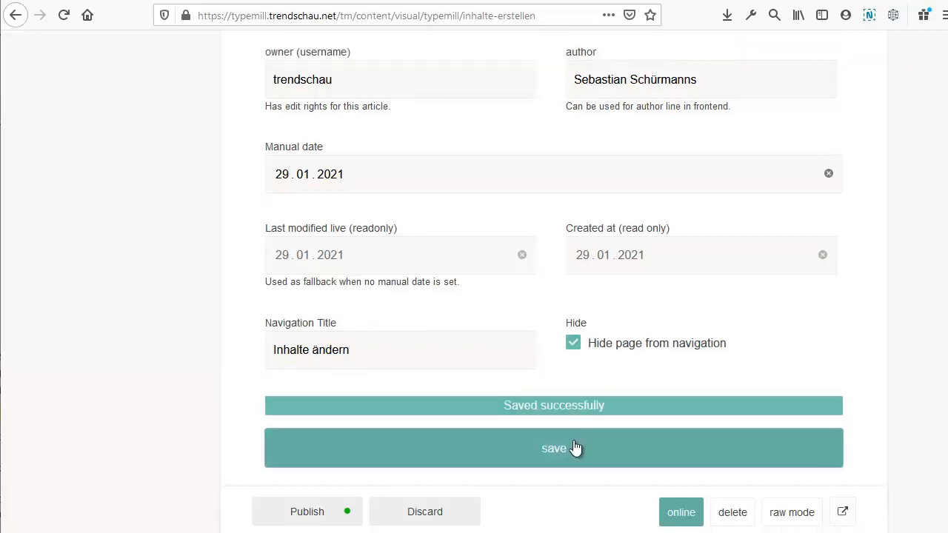
scroll(576, 448, up, 10)
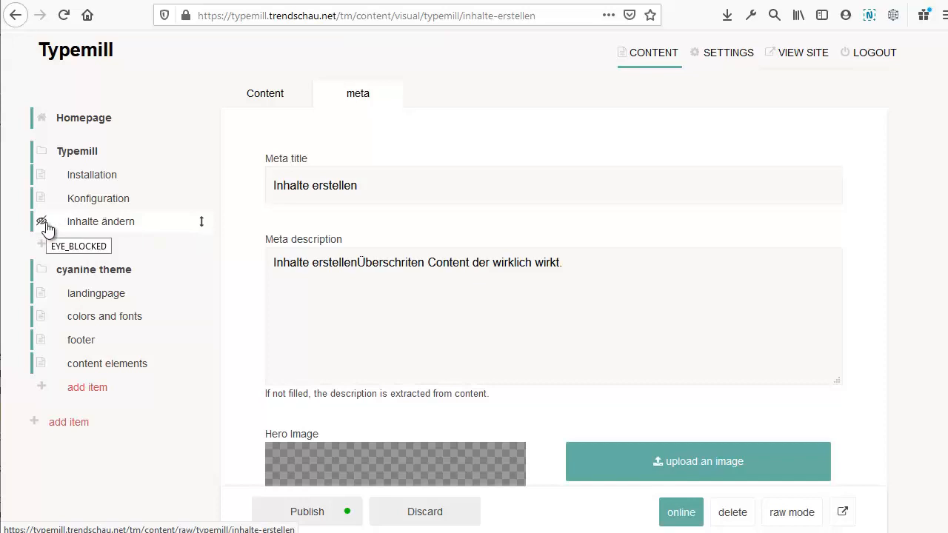
Step: Open the published page on the live site, look through its whole content and reload it
click(842, 512)
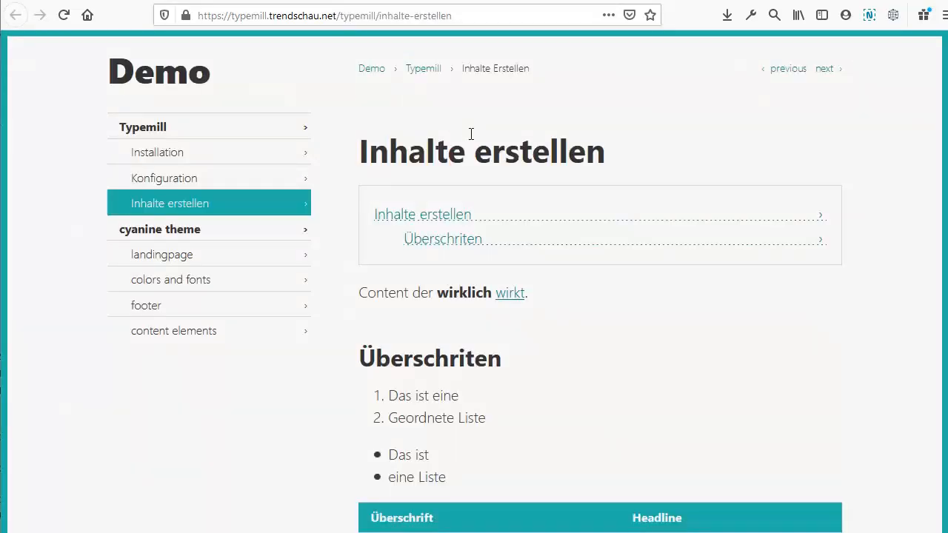
scroll(582, 191, down, 4)
scroll(581, 184, down, 8)
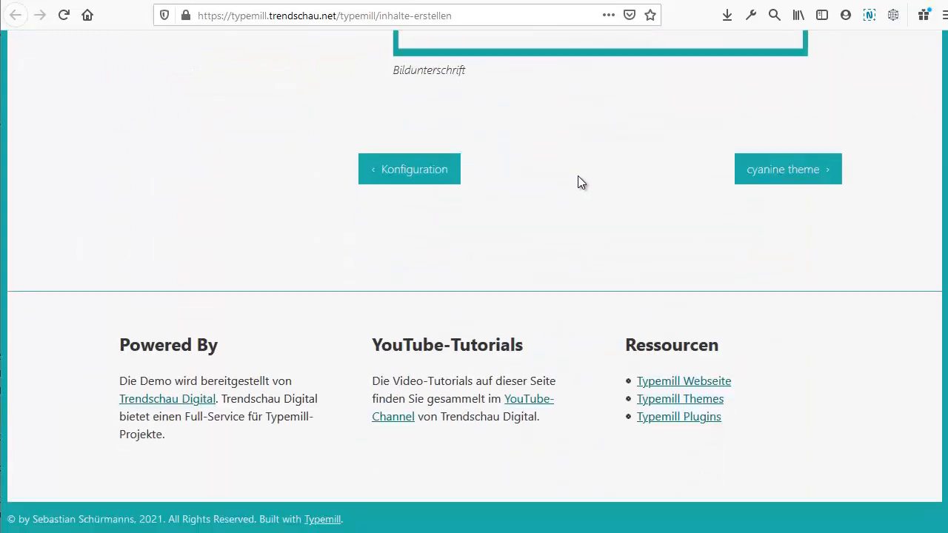
scroll(577, 183, up, 12)
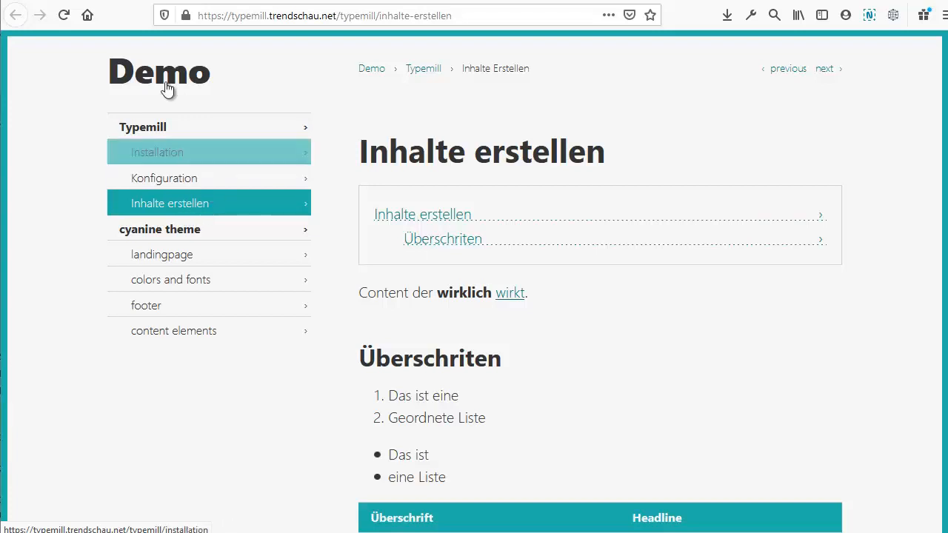
click(64, 15)
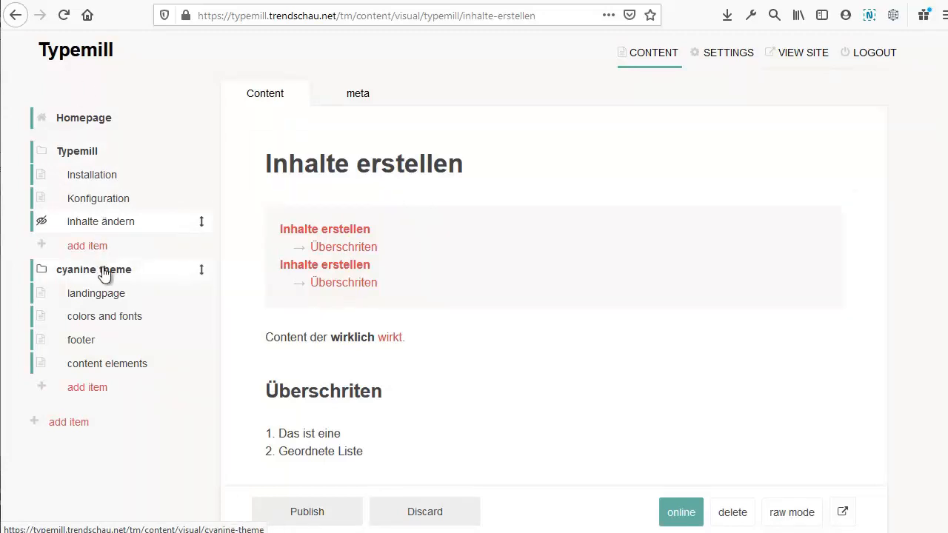
Step: In the meta settings of the "cyanine theme" folder, set the folder's content type to POSTS and save
click(103, 273)
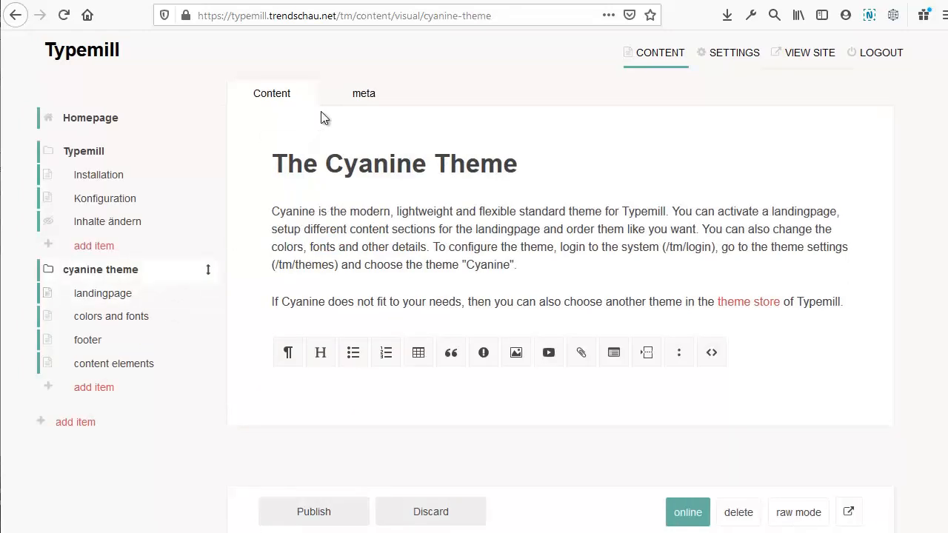
click(364, 93)
scroll(461, 135, down, 10)
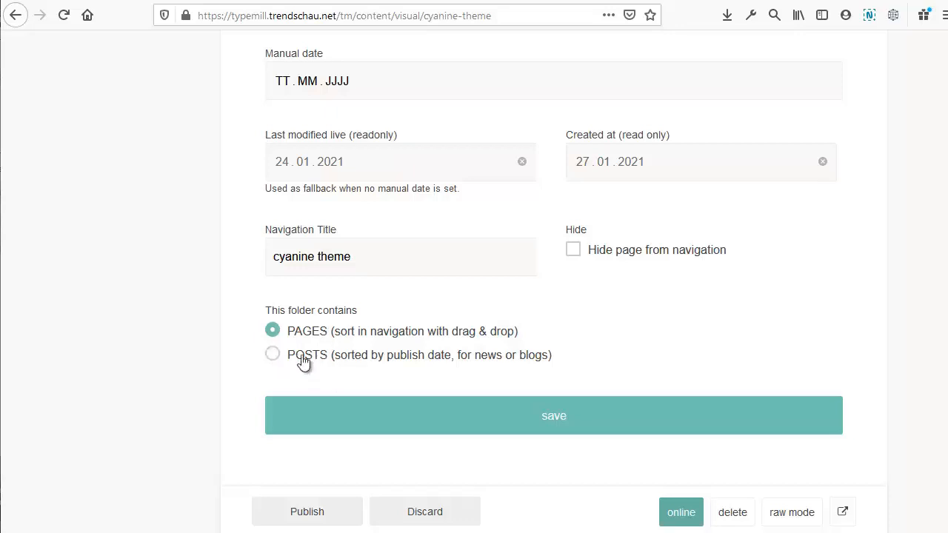
click(272, 354)
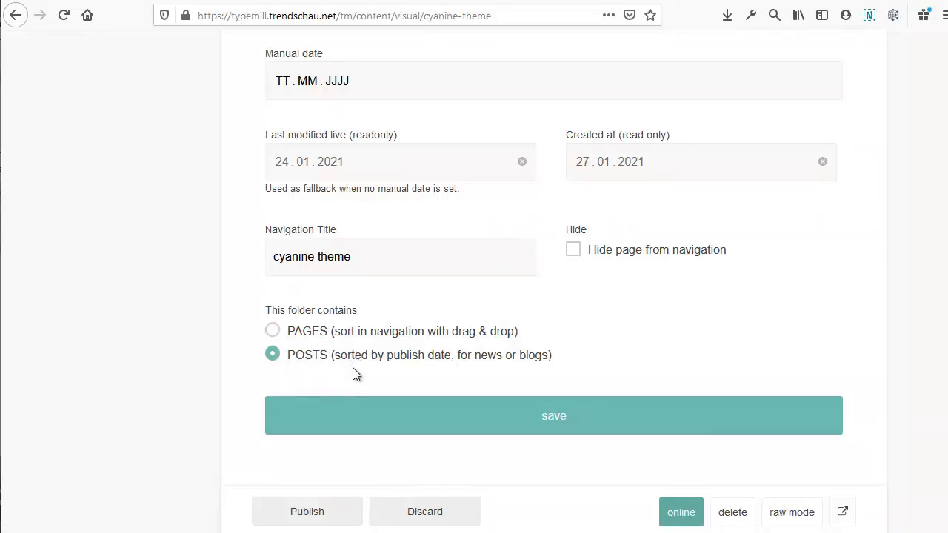
click(549, 421)
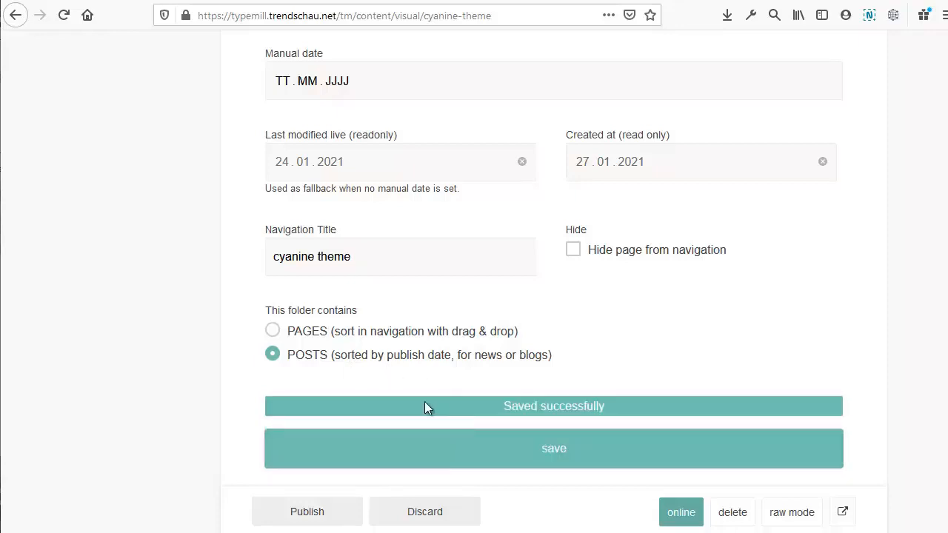
scroll(425, 404, up, 5)
scroll(425, 397, up, 5)
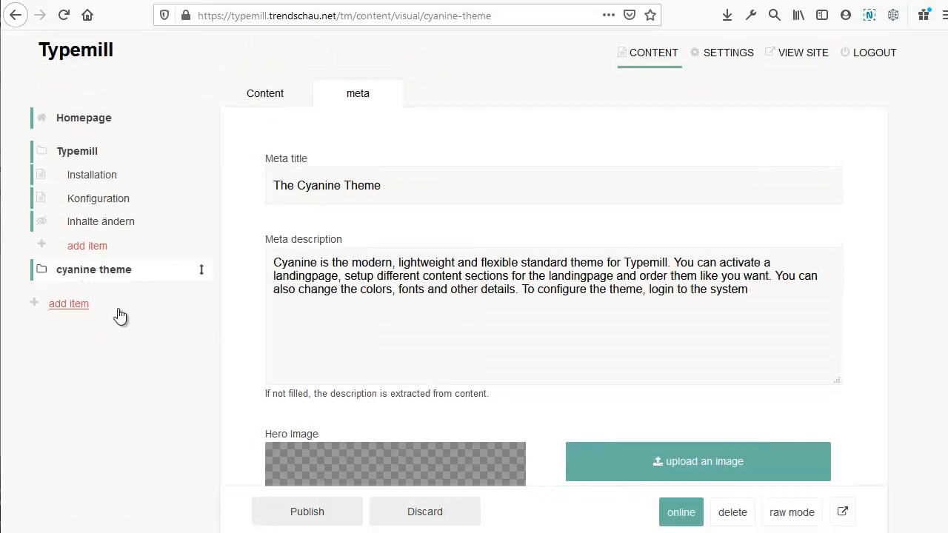
Step: Open the content of the "cyanine theme" folder and examine the list of posts below its text
click(110, 278)
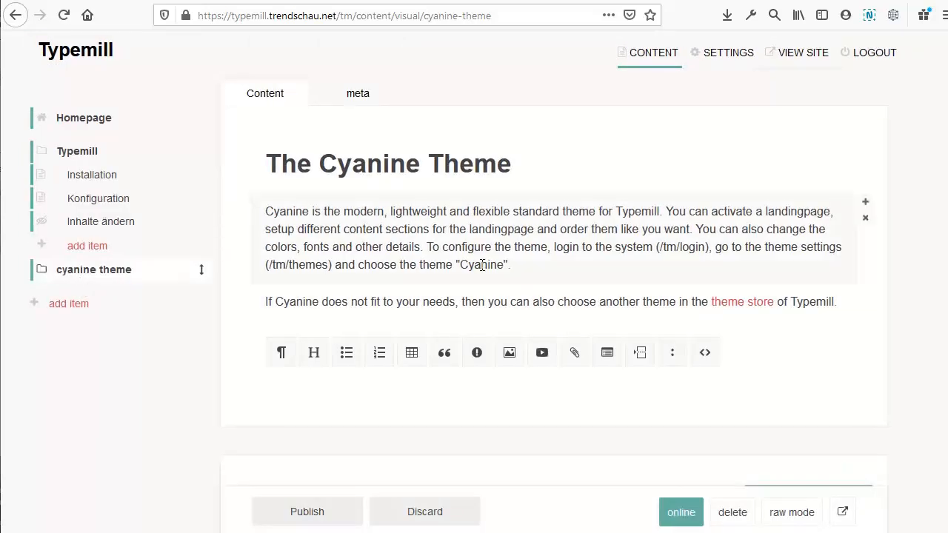
scroll(481, 270, down, 1)
scroll(489, 259, down, 5)
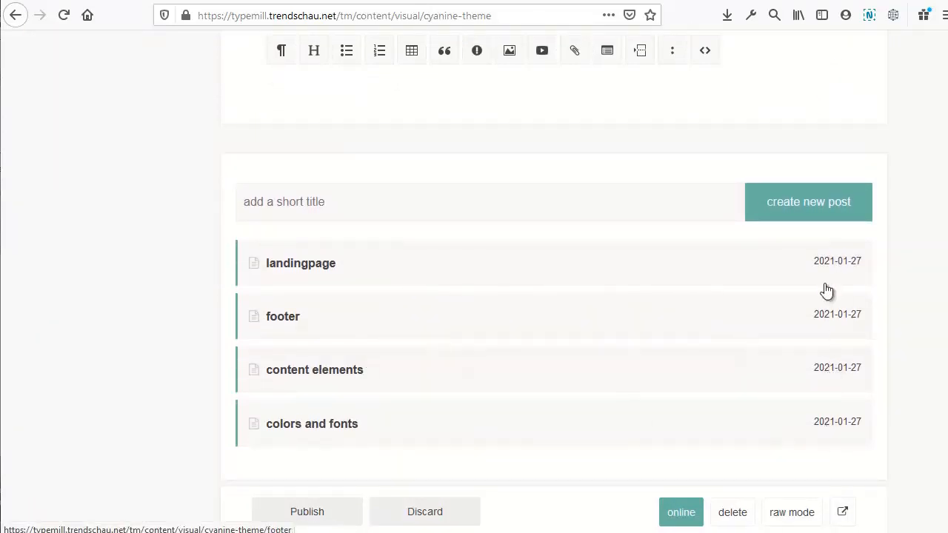
scroll(674, 276, up, 6)
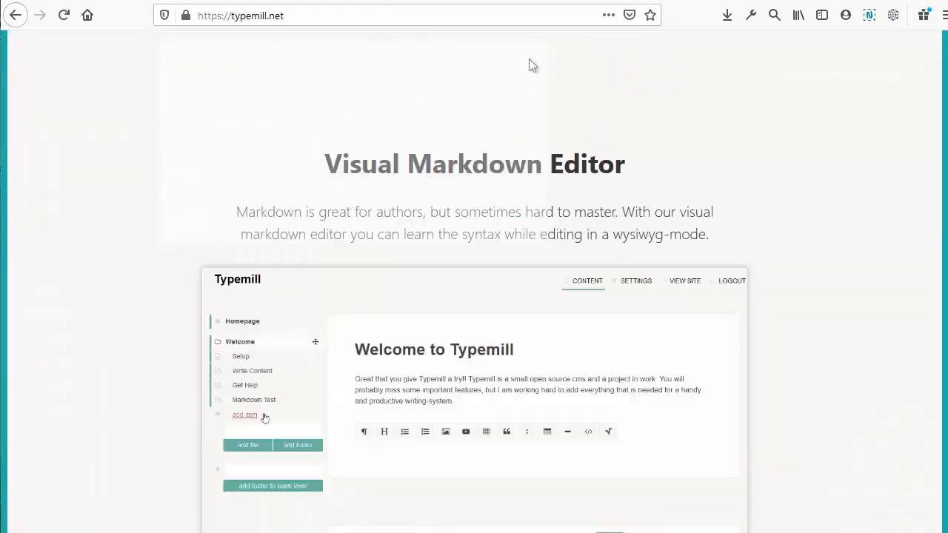
Step: On the typemill.net homepage, go to the latest news, open the full news page and look through its posts as an example
scroll(522, 45, down, 15)
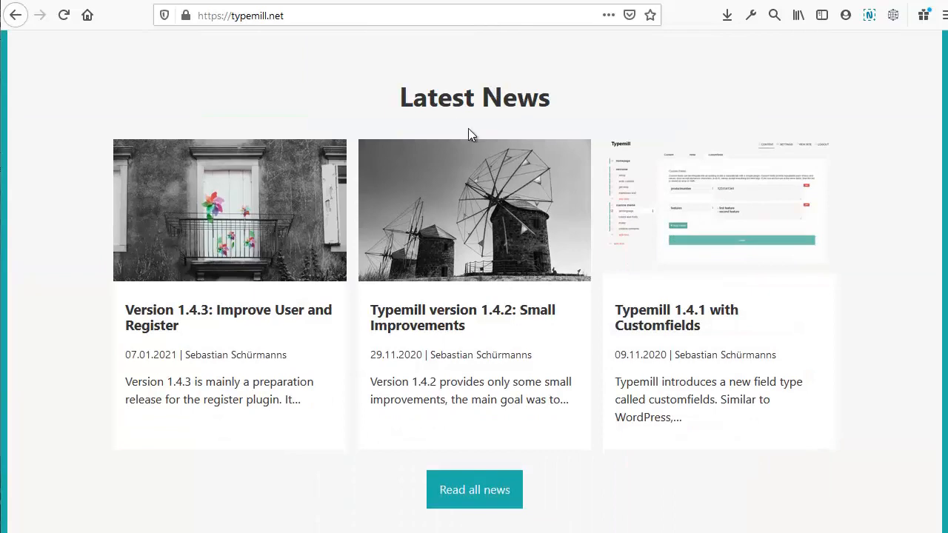
scroll(434, 376, down, 3)
click(472, 345)
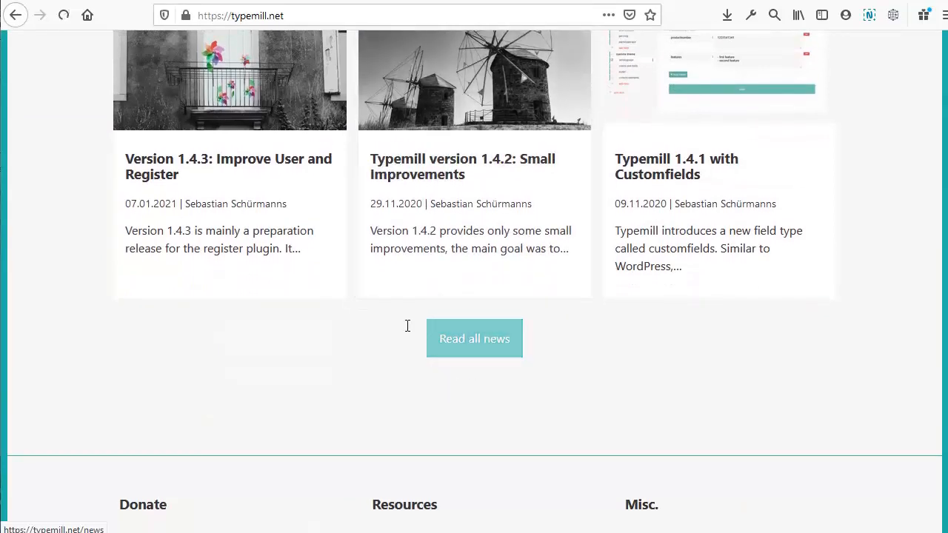
scroll(511, 244, down, 3)
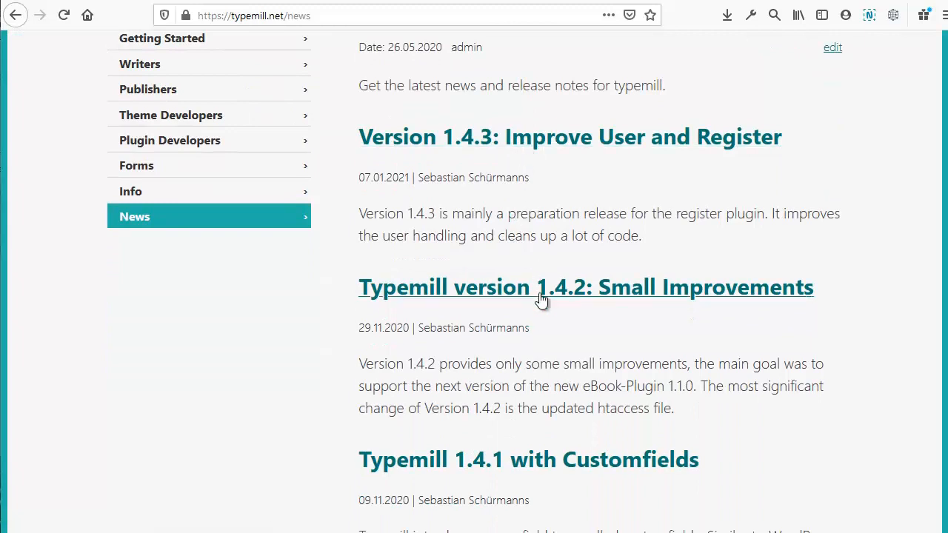
scroll(533, 309, down, 4)
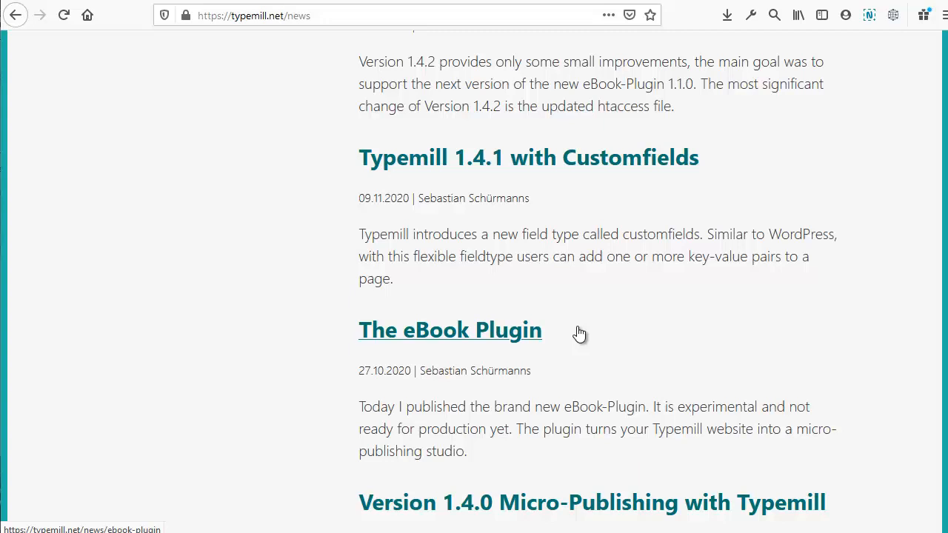
scroll(467, 118, up, 6)
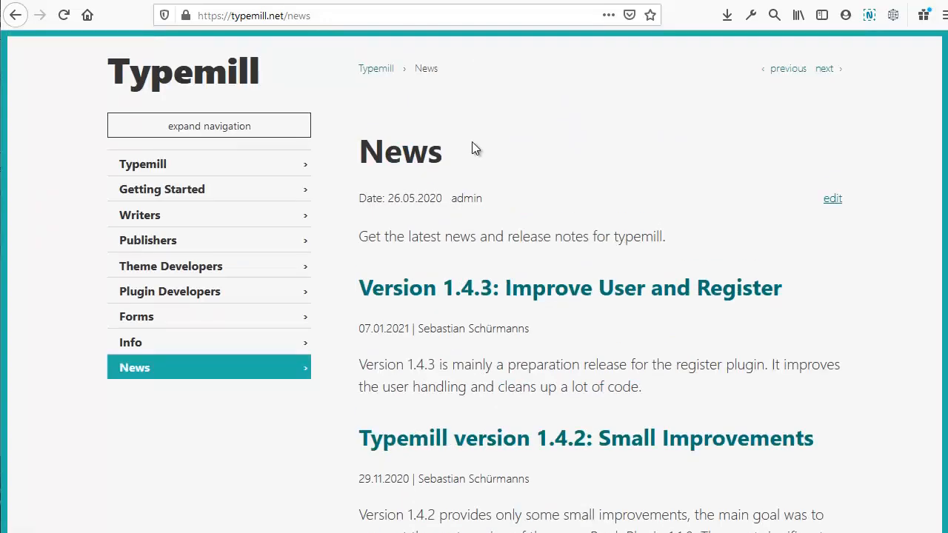